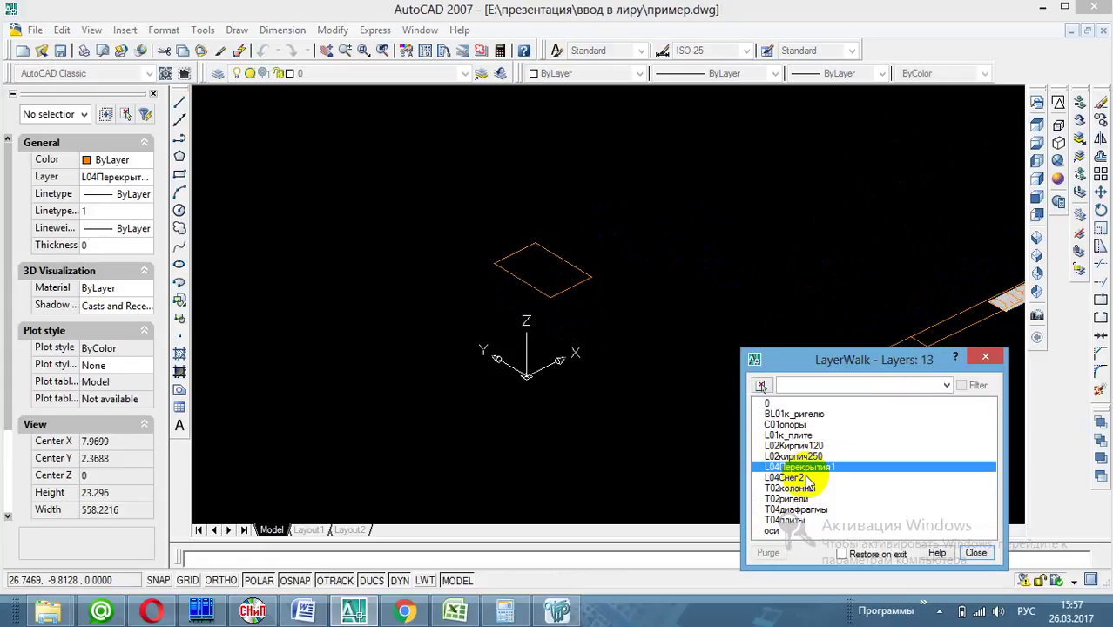
# Compare the geometry on layers L04Перекрытия1 and L04Снег2 by isolating each one in LayerWalk
pyautogui.click(800, 478)
pyautogui.click(797, 467)
pyautogui.click(801, 479)
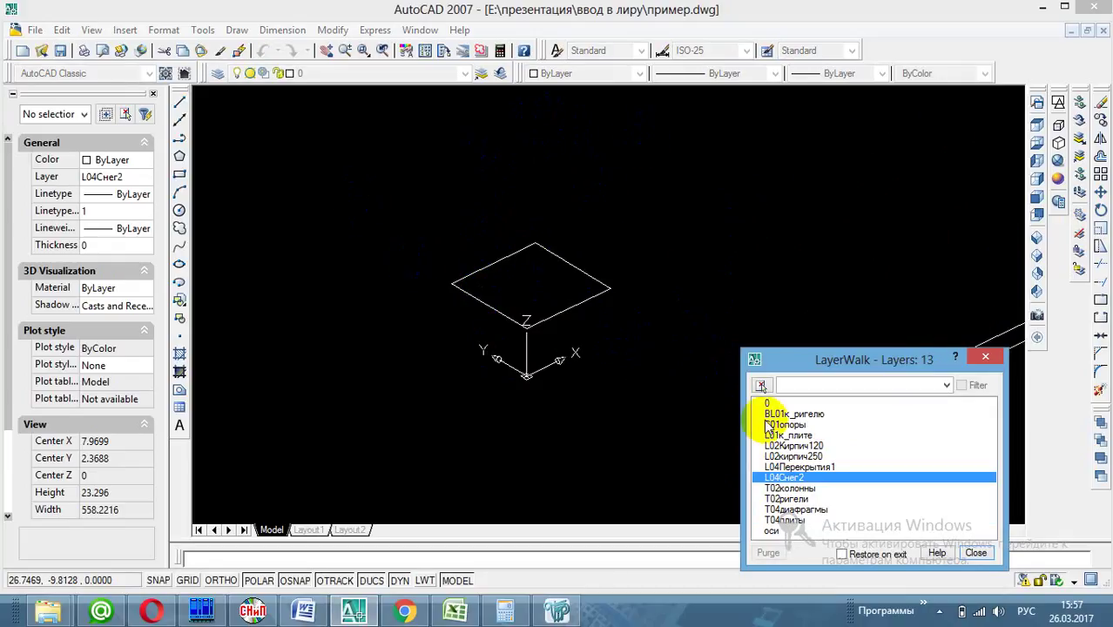
pyautogui.click(792, 467)
pyautogui.click(799, 478)
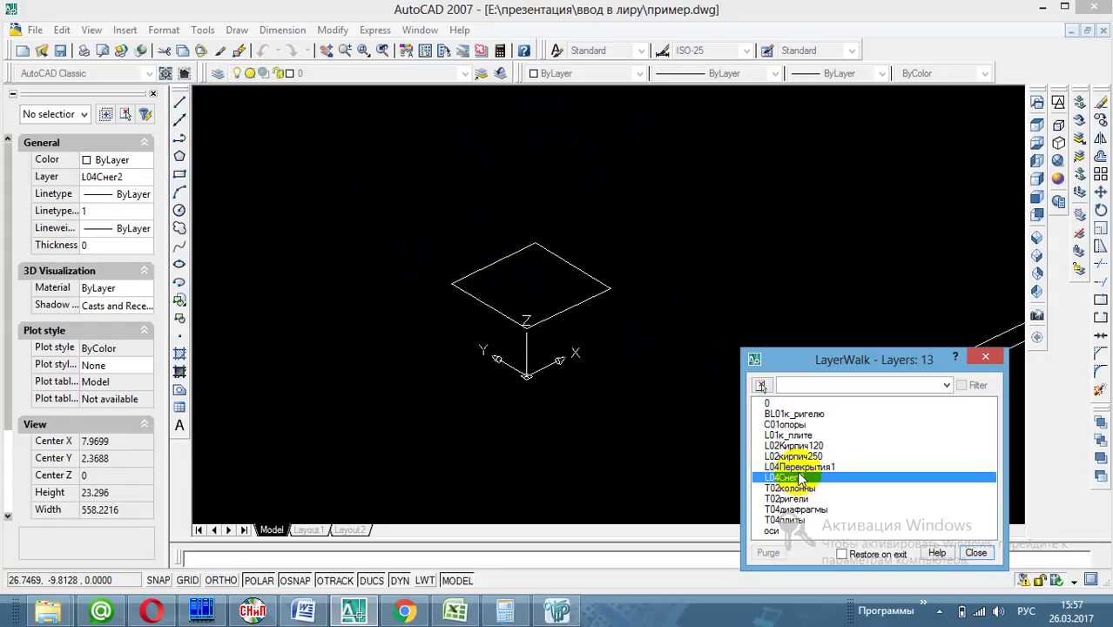
# Isolate layers T02колонны, T02ригели and L04Перекрытия1 with LayerWalk and keep only them visible in the model
pyautogui.click(799, 489)
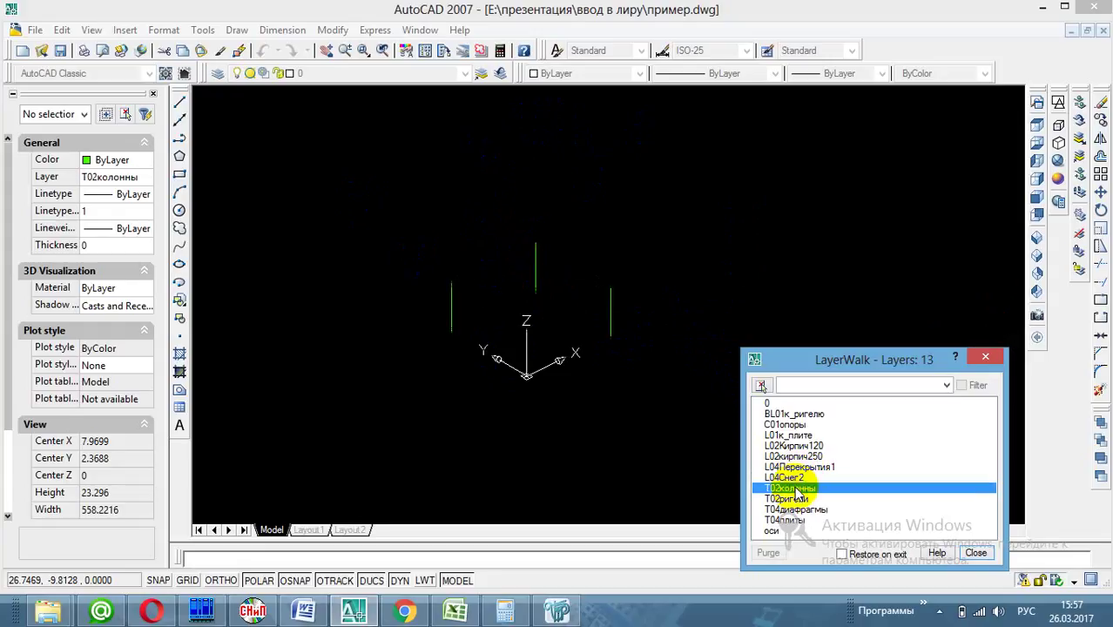
pyautogui.keyDown('shift'); pyautogui.click(796, 499); pyautogui.keyUp('shift')
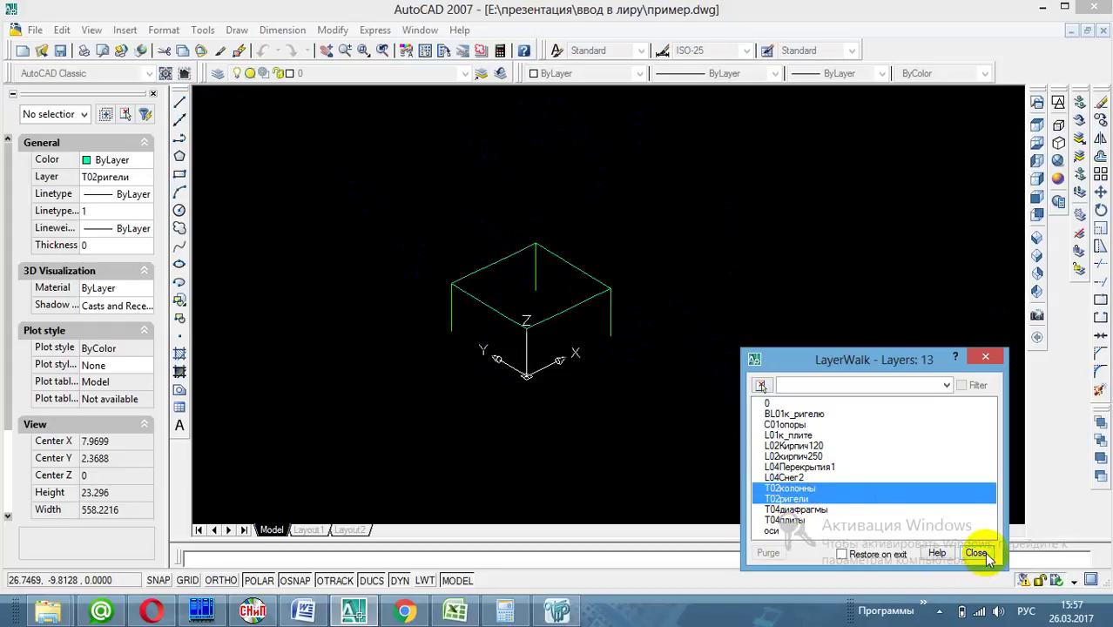
pyautogui.keyDown('ctrl'); pyautogui.click(820, 468); pyautogui.keyUp('ctrl')
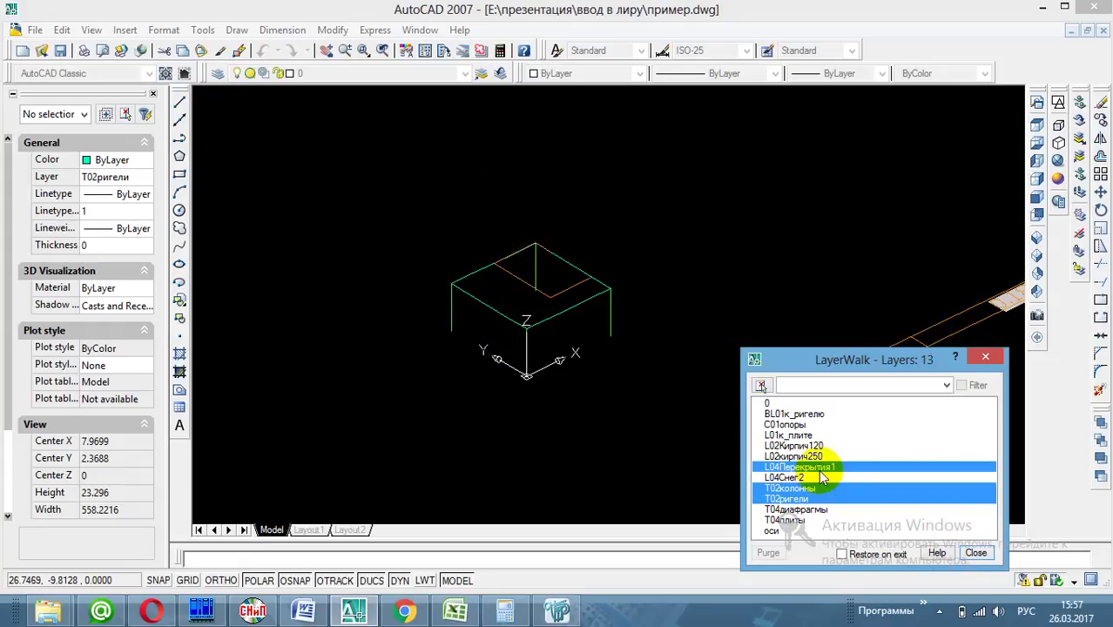
pyautogui.click(975, 553)
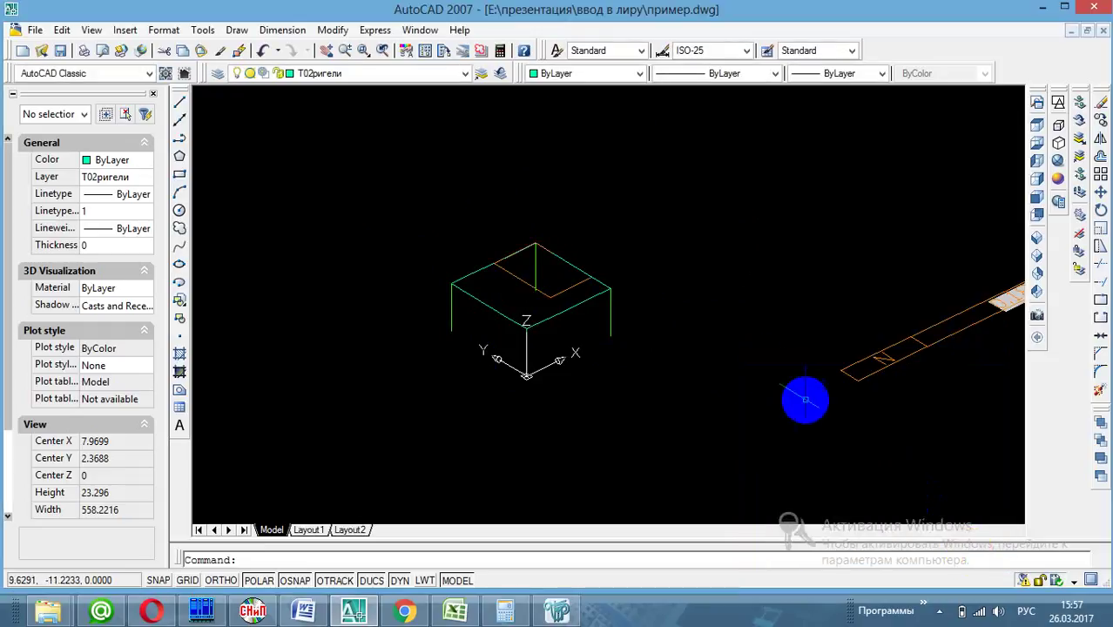
pyautogui.scroll(-4, 766, 374)
pyautogui.scroll(5, 725, 343)
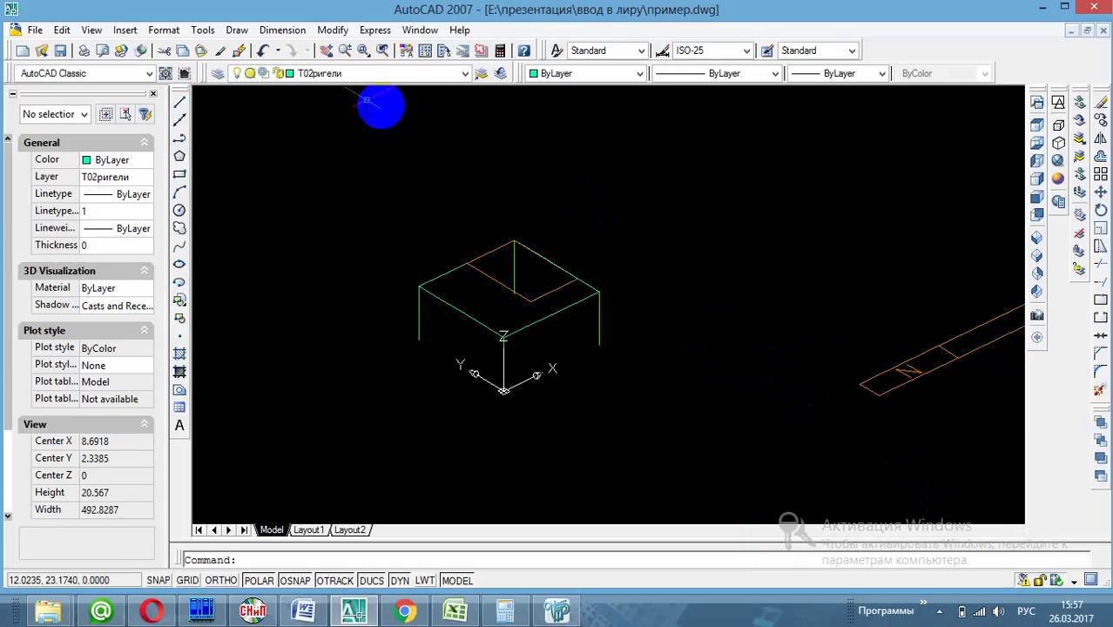
# Create a new layer named BL02распределенная_ and remove the surplus Layer1
pyautogui.click(218, 73)
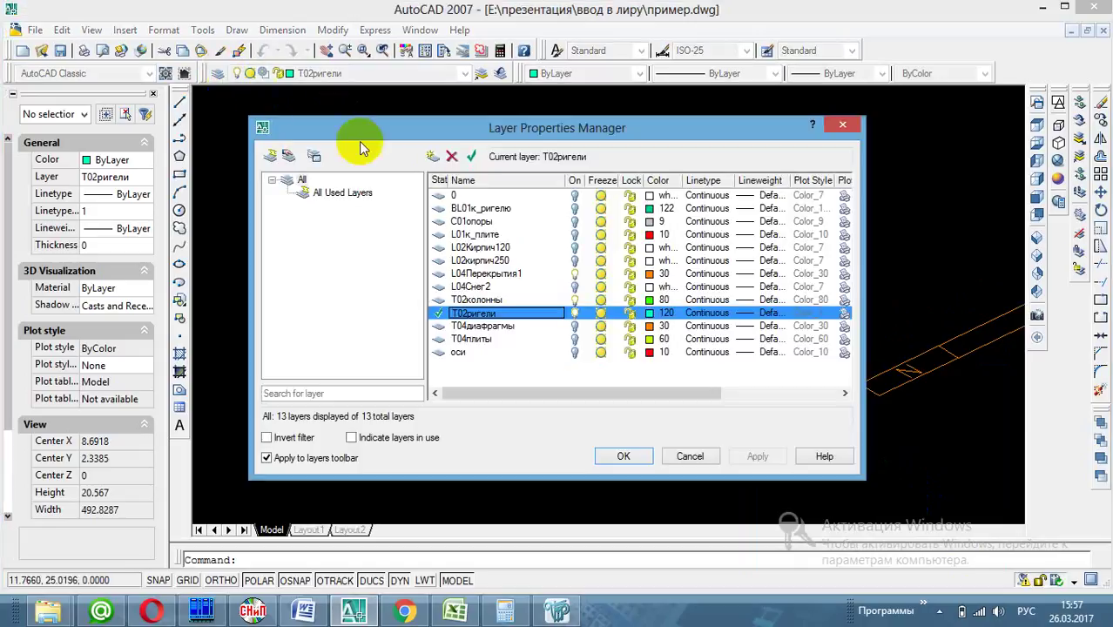
pyautogui.click(432, 157)
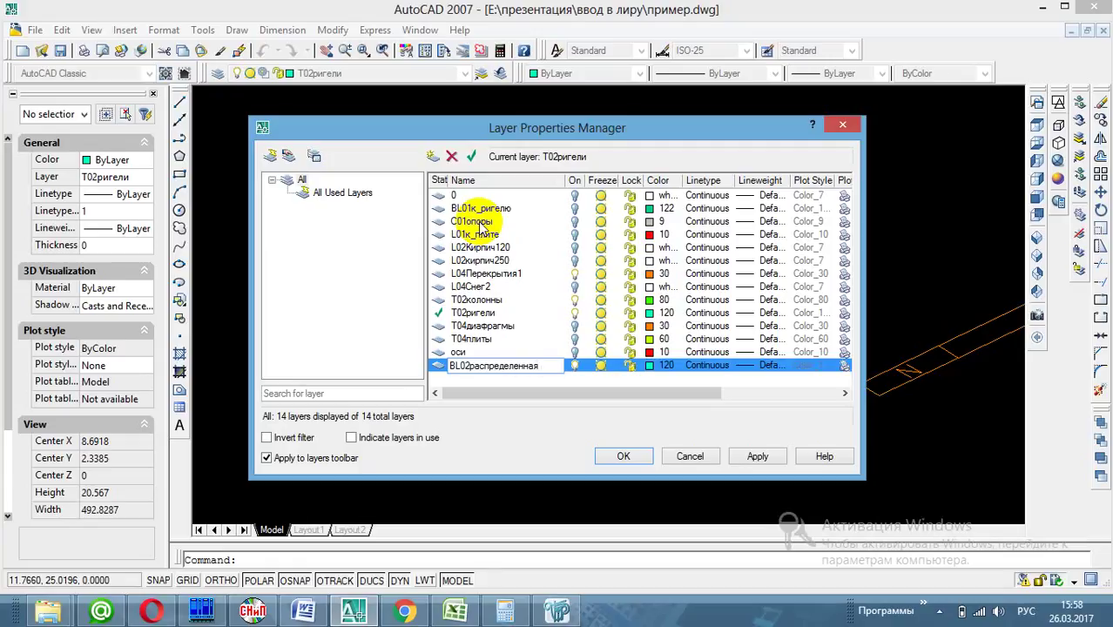
pyautogui.hotkey('alt', 'n')
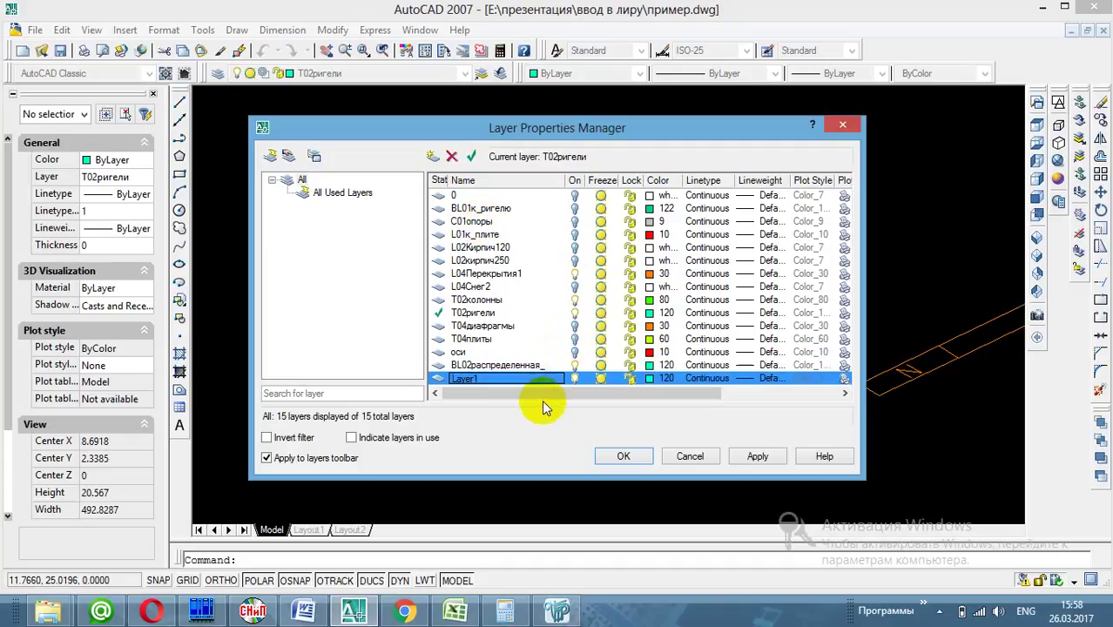
pyautogui.click(451, 156)
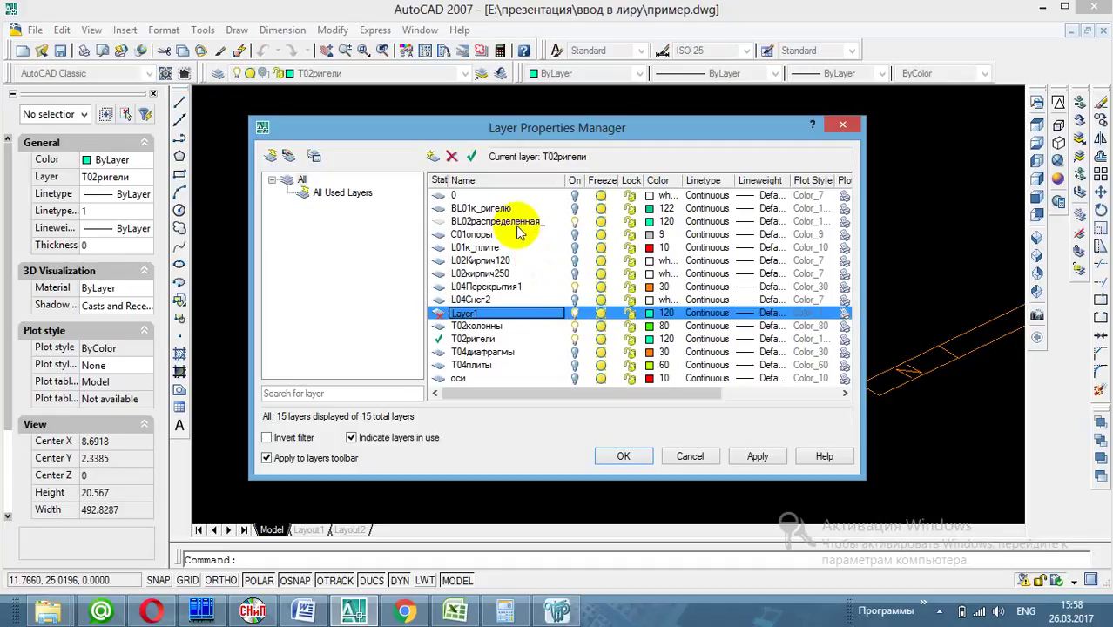
pyautogui.click(623, 457)
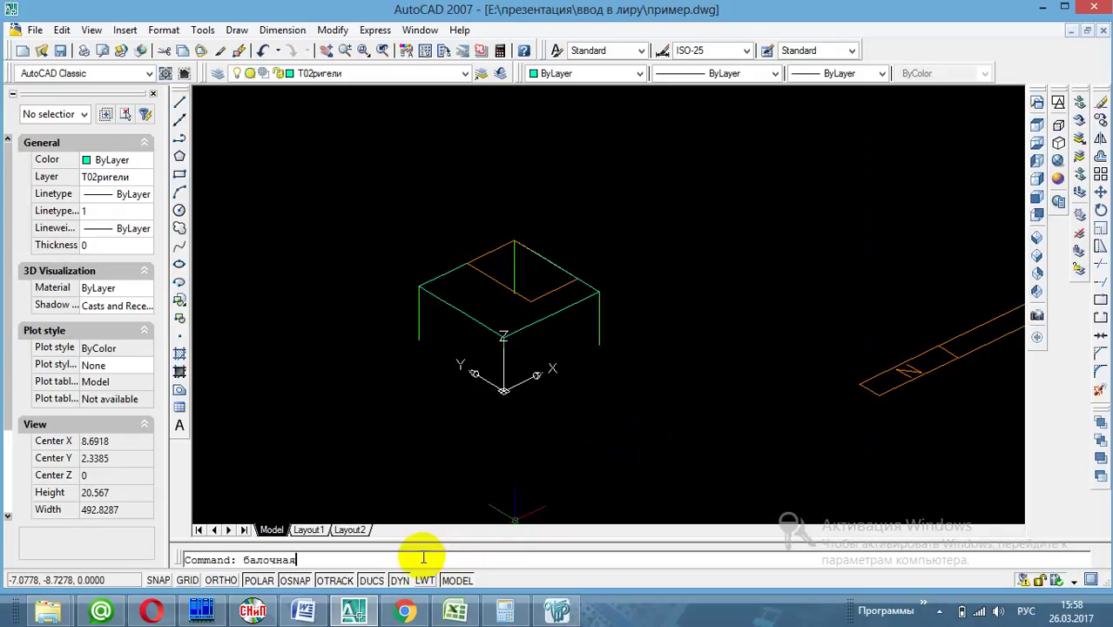
# Open WordPad, write the word "балочная", cut it to the clipboard and return to the AutoCAD drawing
pyautogui.click(924, 609)
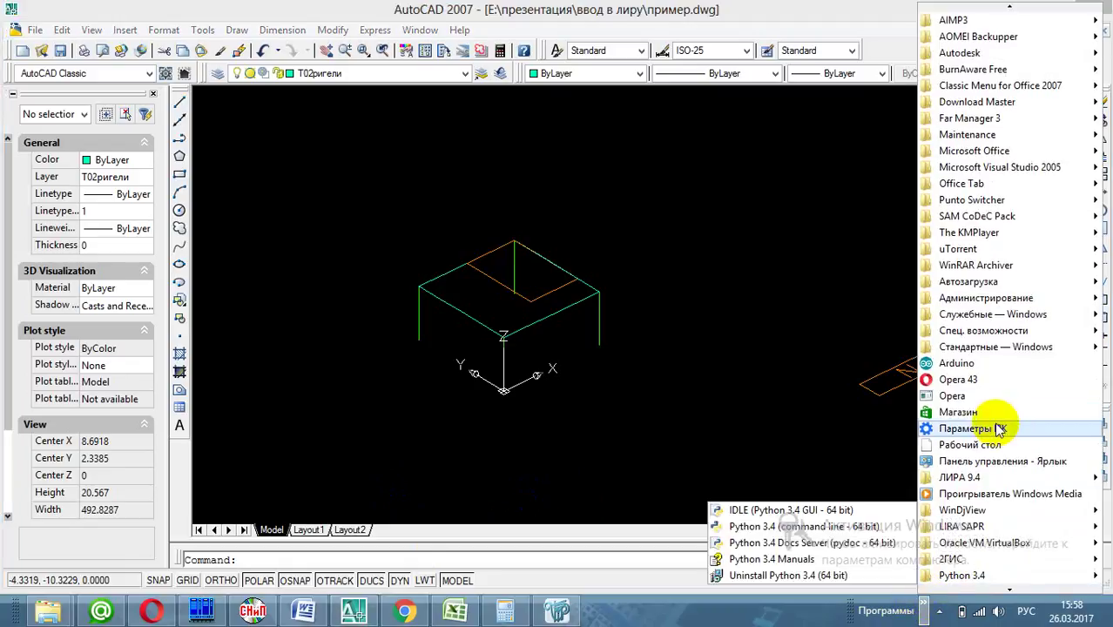
pyautogui.moveTo(999, 349)
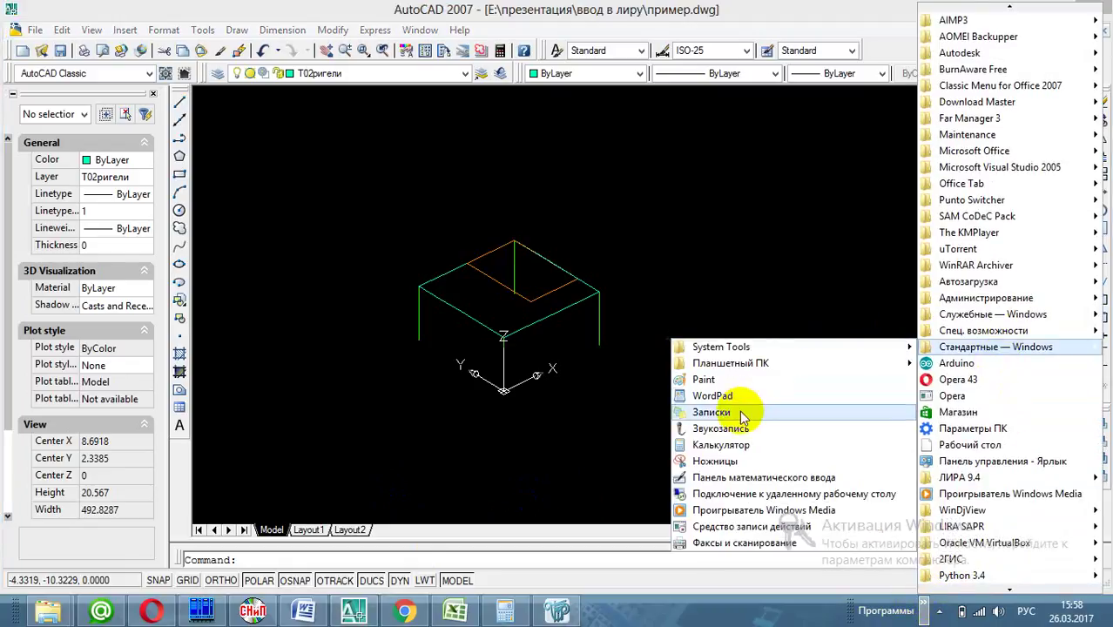
pyautogui.click(737, 395)
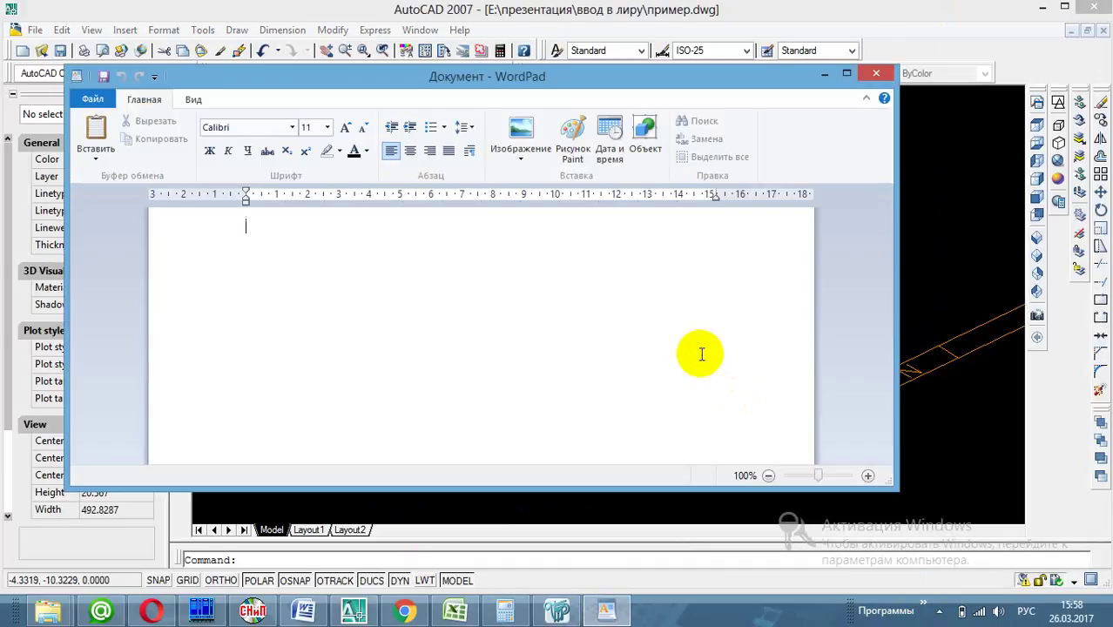
pyautogui.write('балоч')
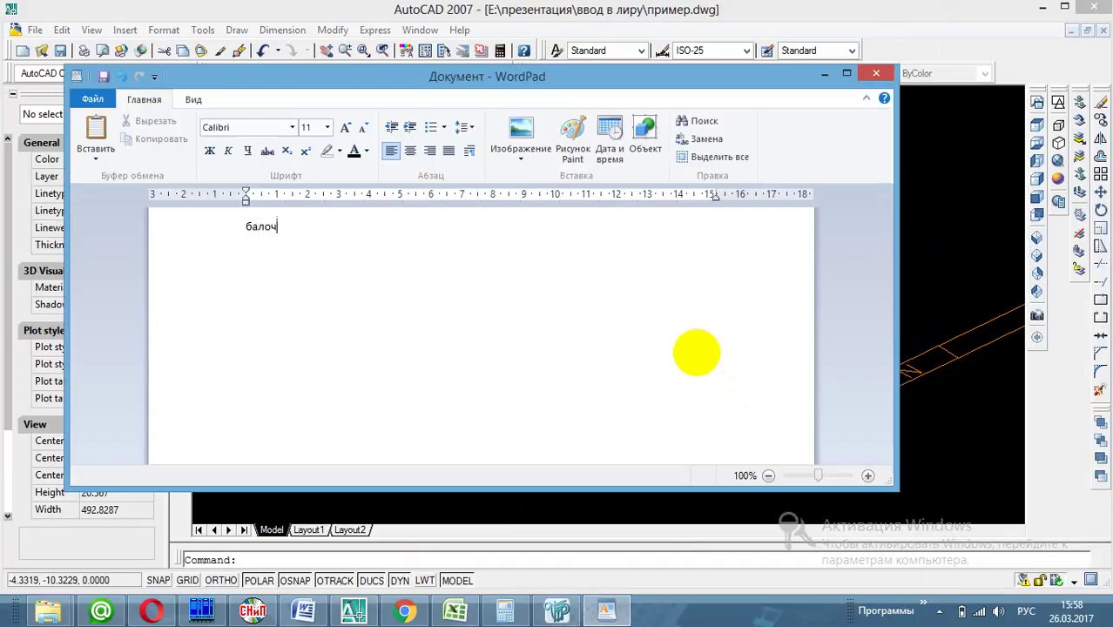
pyautogui.hotkey('shift', 'Left')
pyautogui.hotkey('shift', 'Left')
pyautogui.hotkey('shift', 'Left')
pyautogui.hotkey('shift', 'Left')
pyautogui.hotkey('shift', 'Left')
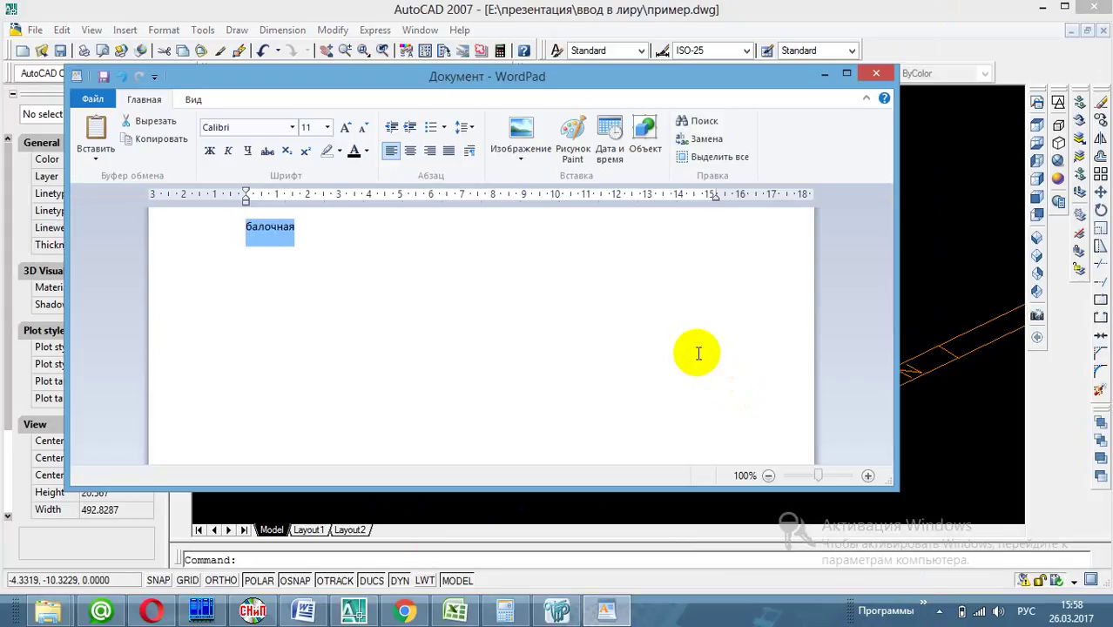
pyautogui.hotkey('ctrl', 'x')
pyautogui.click(745, 11)
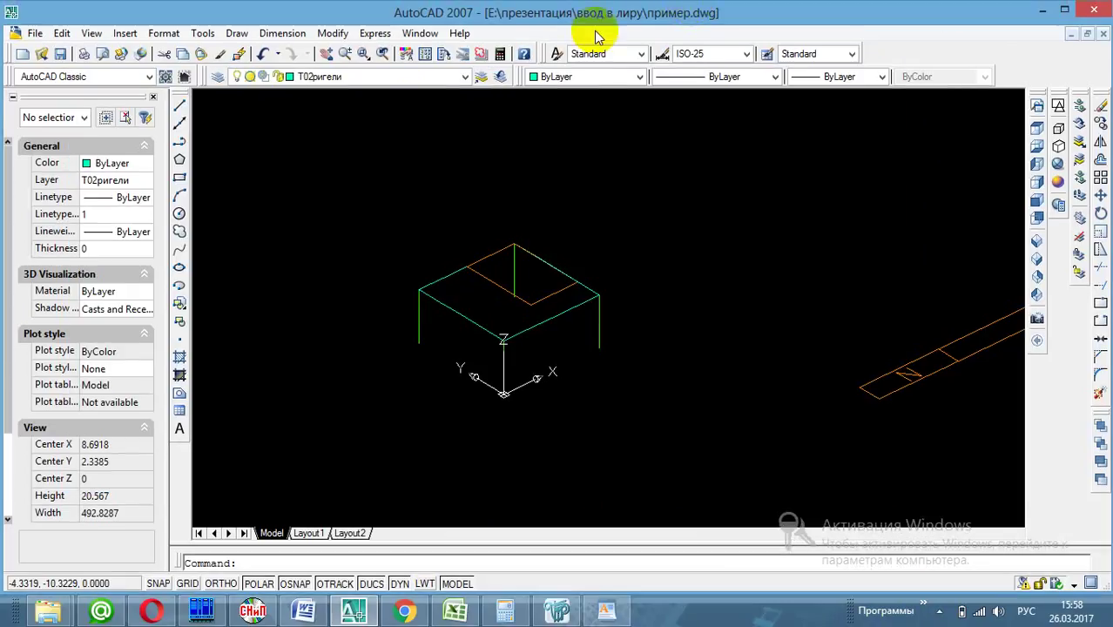
# Complete the new BL02 layer's name as BL02распределенная_балочная using the copied word
pyautogui.click(218, 78)
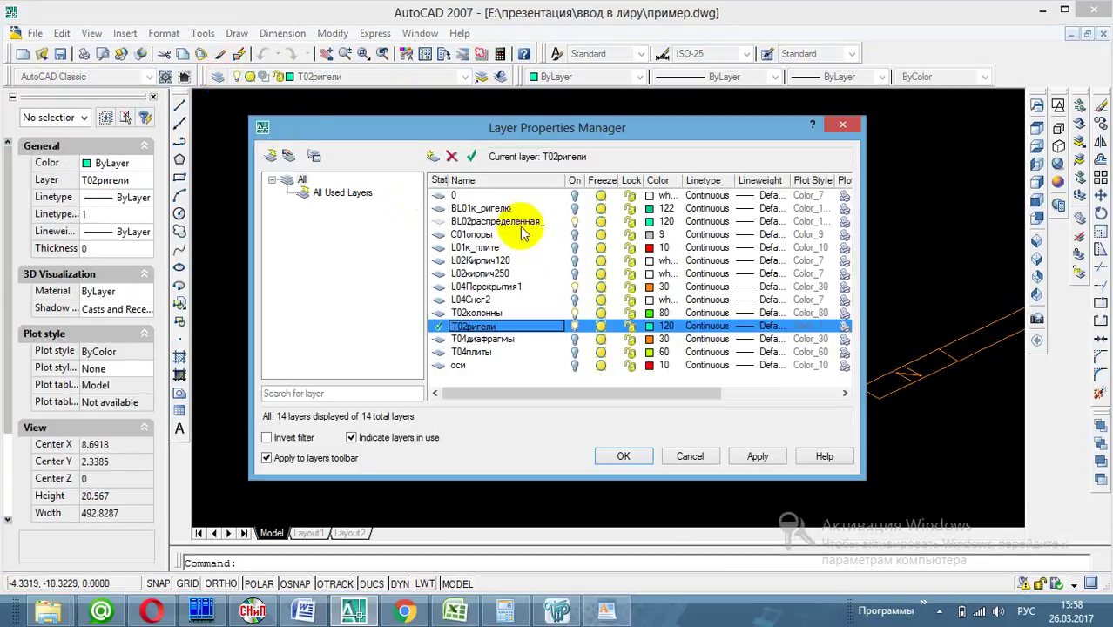
pyautogui.click(521, 223)
pyautogui.click(550, 222)
pyautogui.write('_')
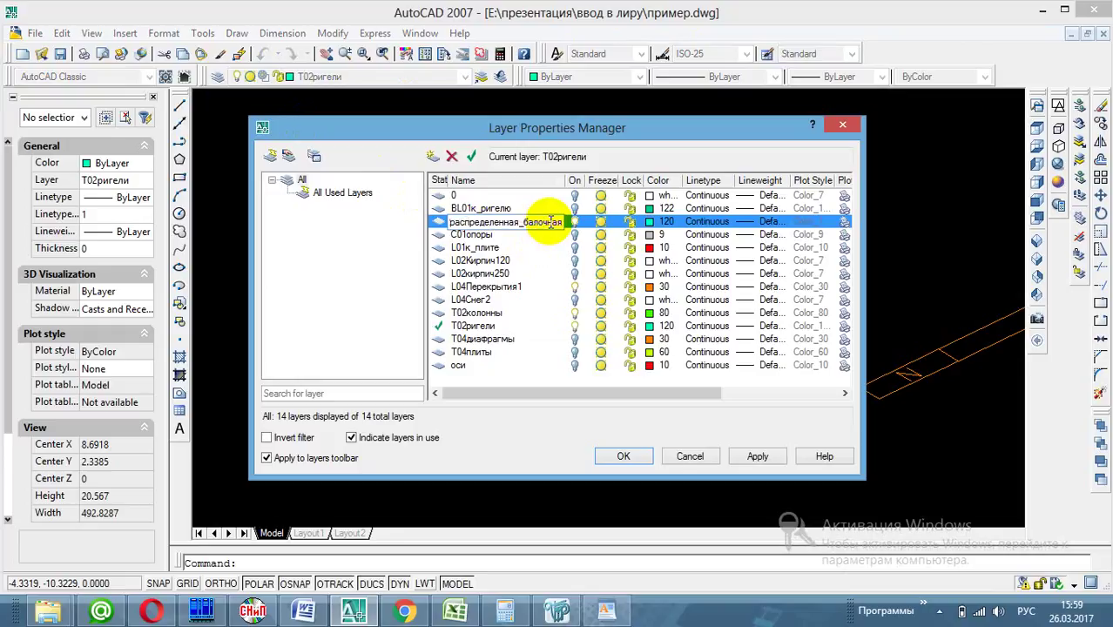
pyautogui.press('Return')
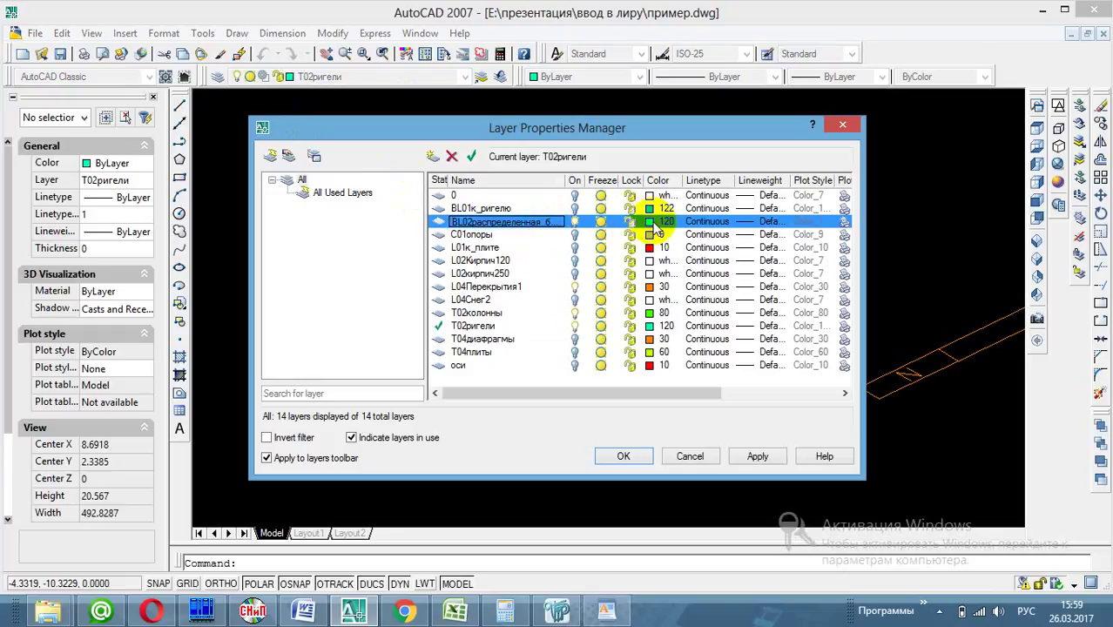
# Set the colour of layer BL02распределенная_балочная to white and apply the layer changes
pyautogui.click(658, 222)
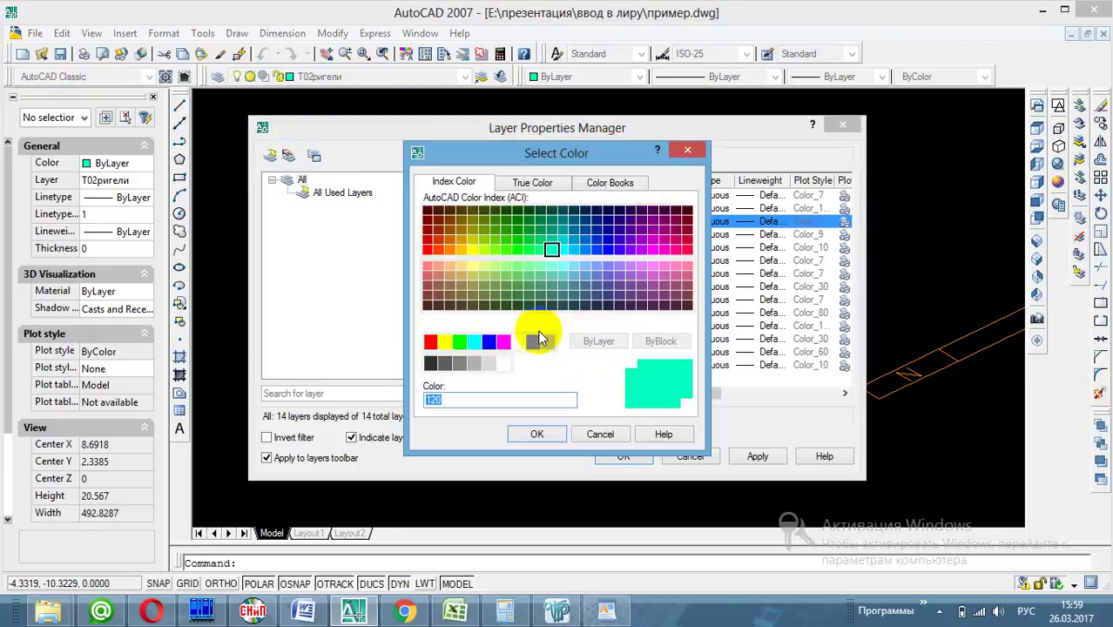
pyautogui.click(518, 342)
pyautogui.click(536, 433)
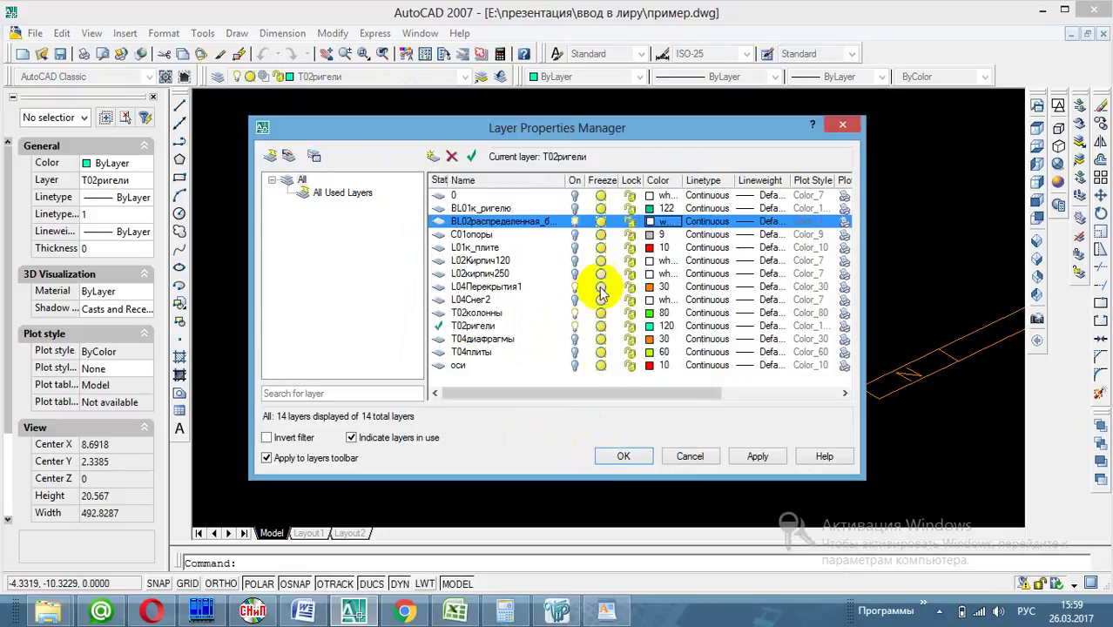
pyautogui.click(625, 456)
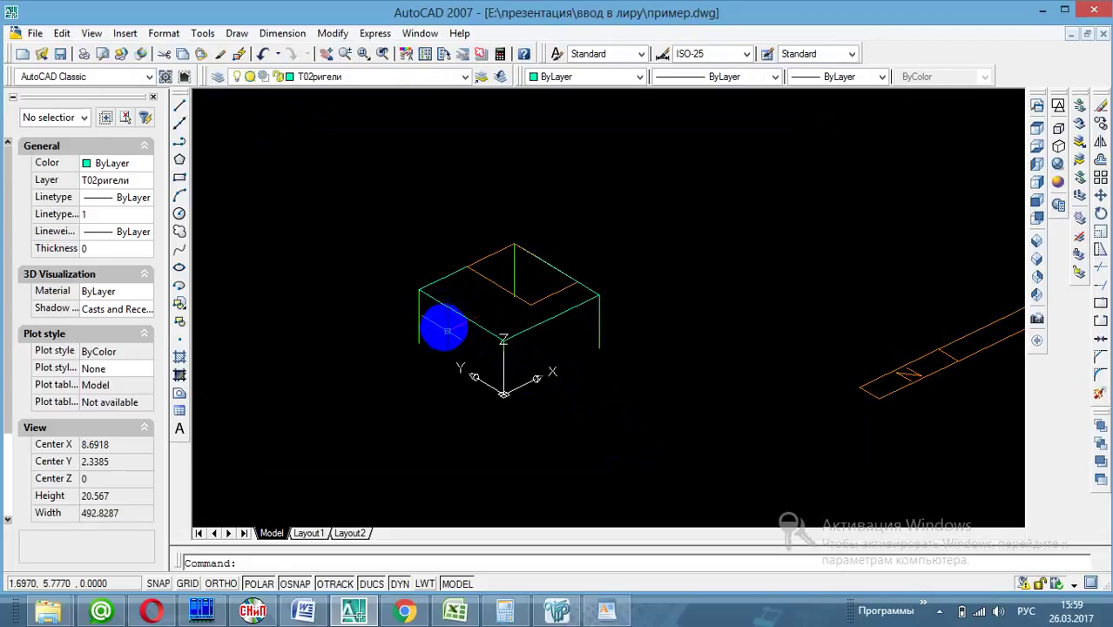
# Draw a line 4.5 long over the frame's beam, from the corner at 0,6,3 to 0,1.5,3
pyautogui.click(179, 104)
pyautogui.scroll(3, 420, 285)
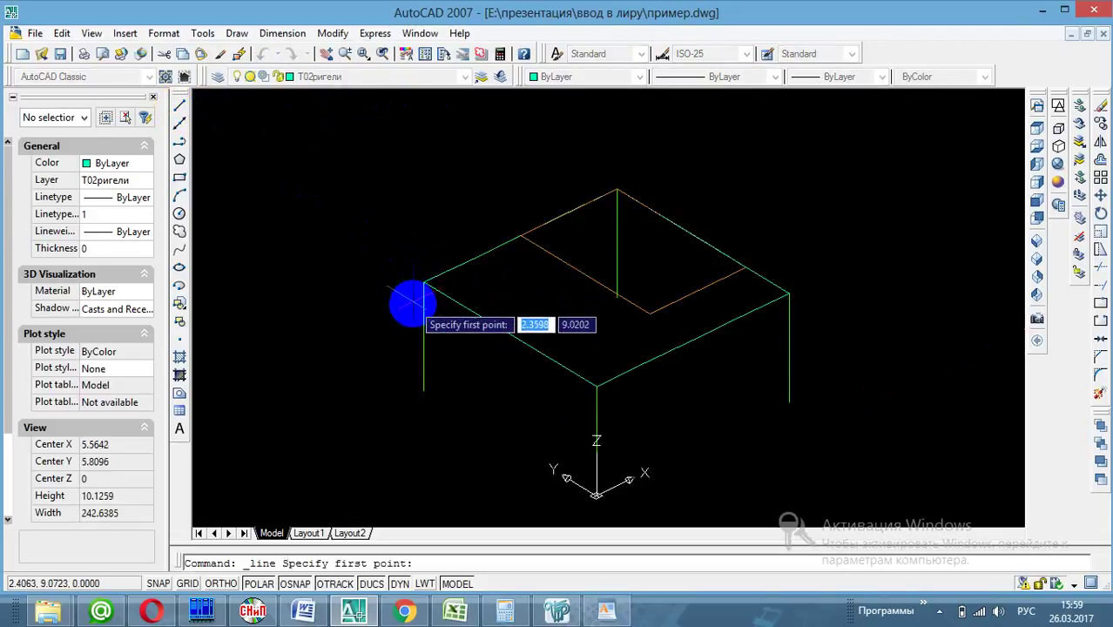
pyautogui.click(423, 281)
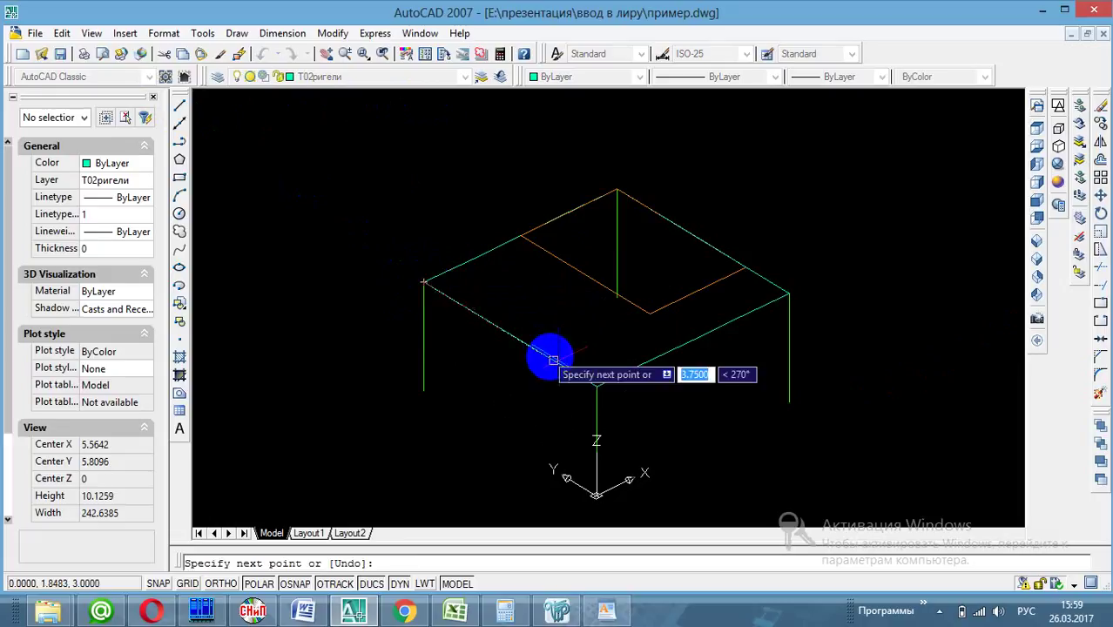
pyautogui.click(554, 360)
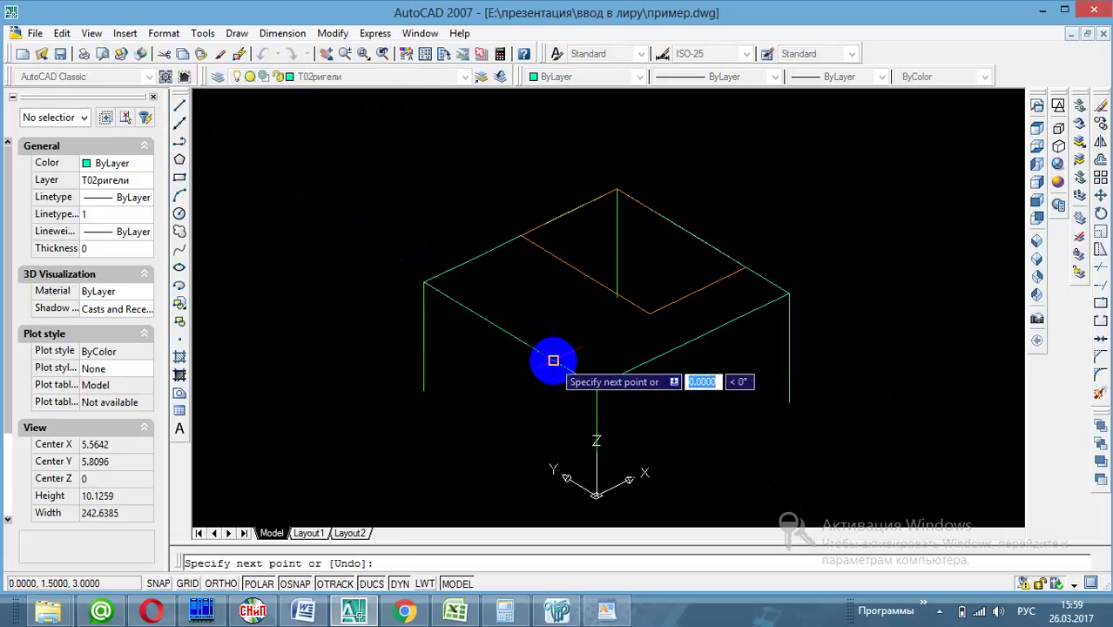
pyautogui.press('Return')
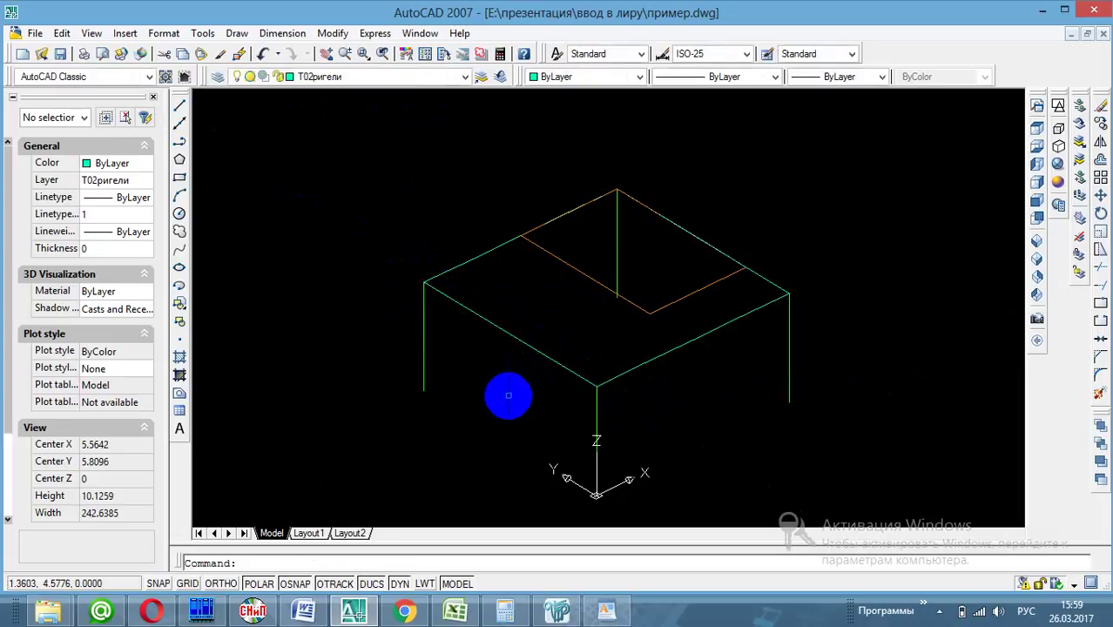
# Move the new 4.5-long line on the beam to layer BL02распределенная_балочная and check its layer assignment
pyautogui.click(520, 339)
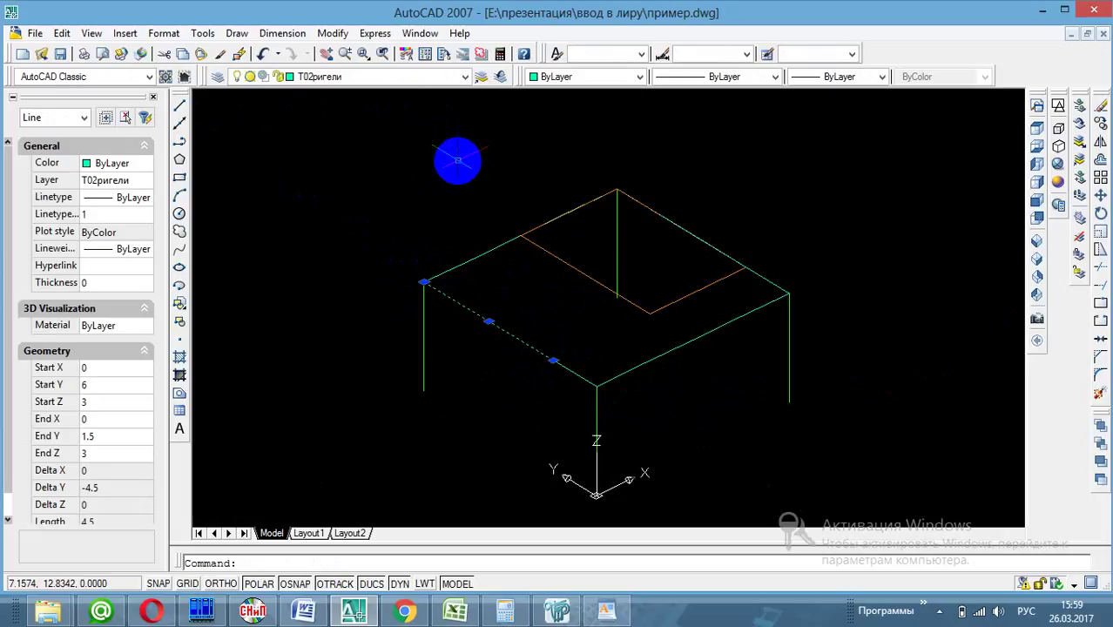
pyautogui.click(465, 76)
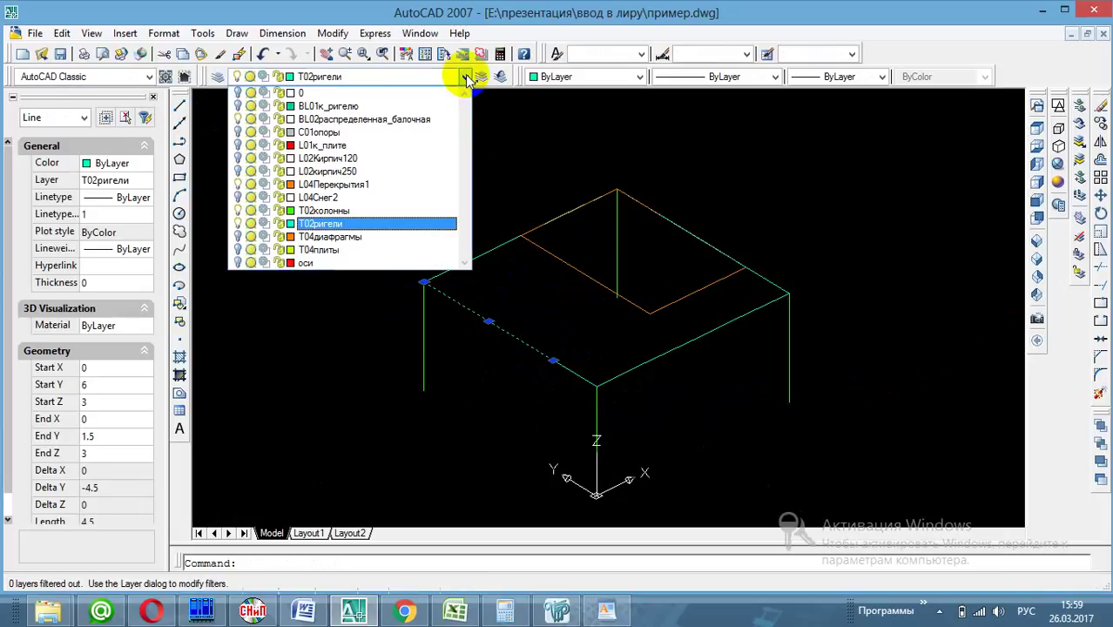
pyautogui.click(403, 118)
pyautogui.press('Escape')
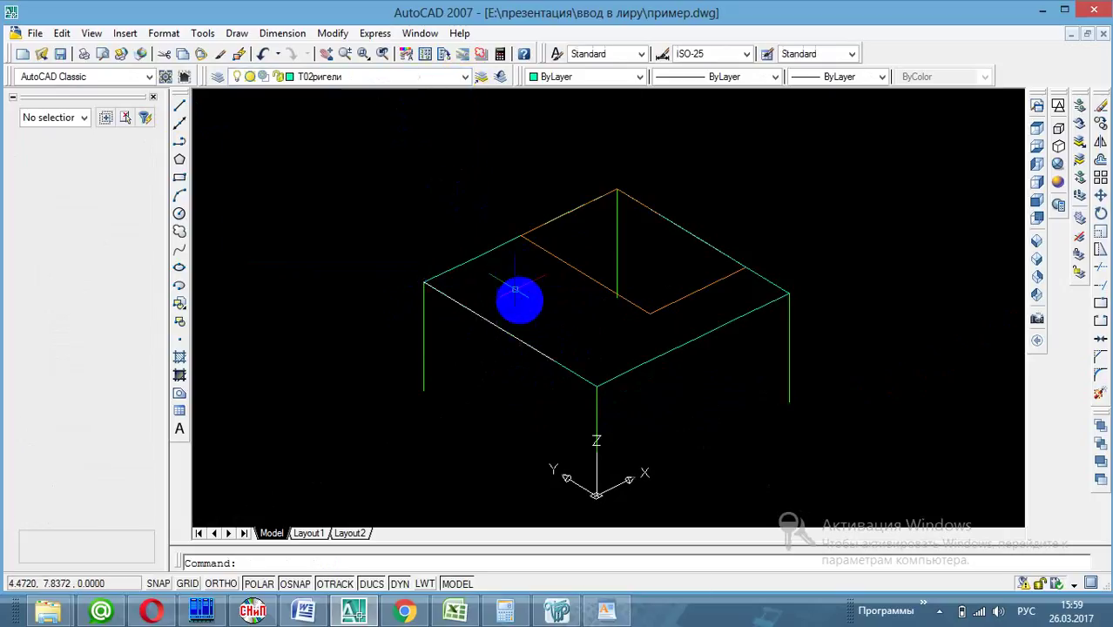
pyautogui.click(512, 329)
pyautogui.press('Escape')
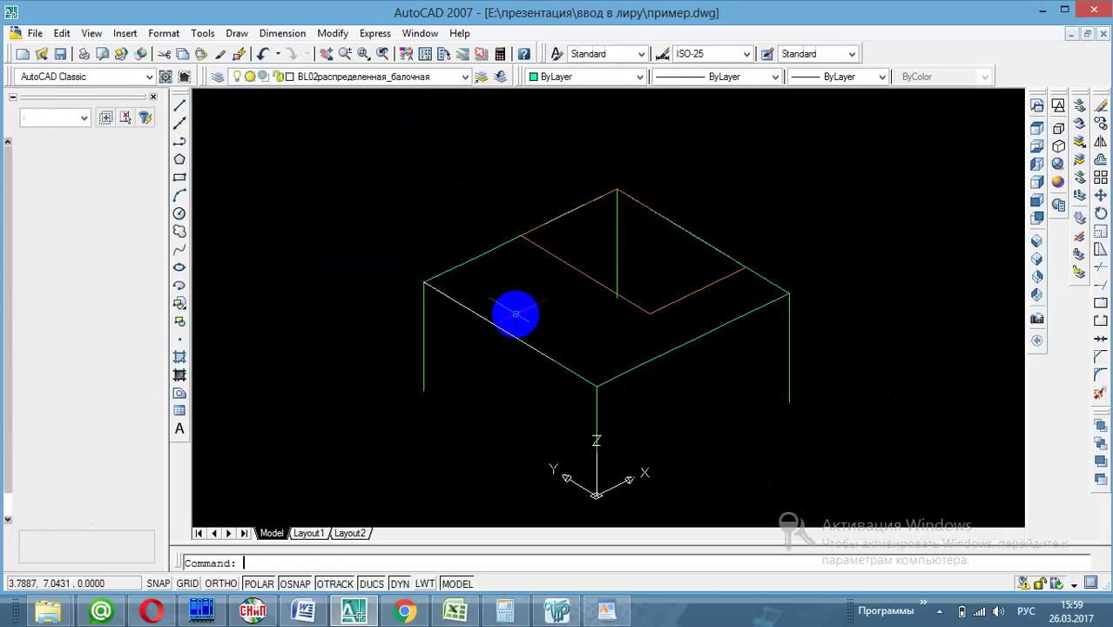
# Copy the orange L04Перекрытия1 load table and paste the copy just in front of the original
pyautogui.scroll(-4, 485, 316)
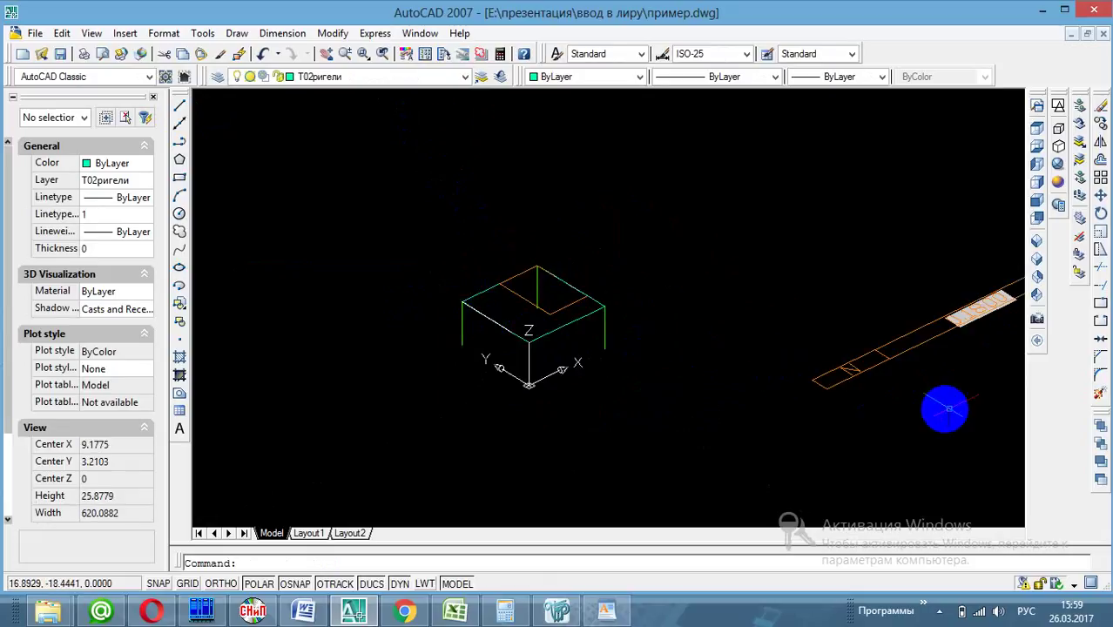
pyautogui.click(953, 409)
pyautogui.click(854, 311)
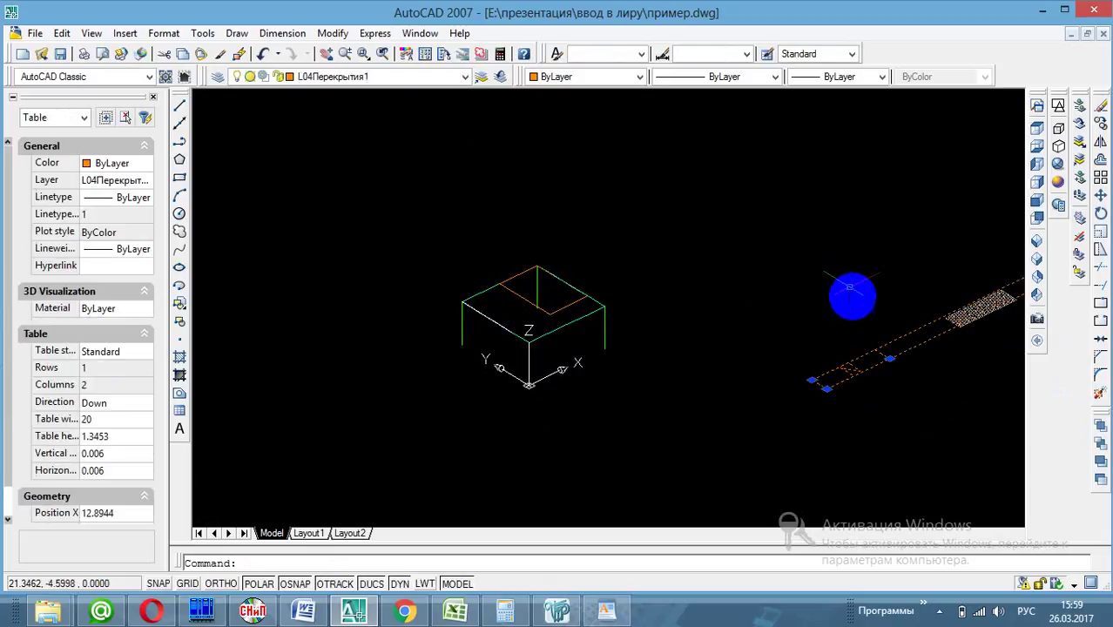
pyautogui.rightClick(841, 261)
pyautogui.click(866, 222)
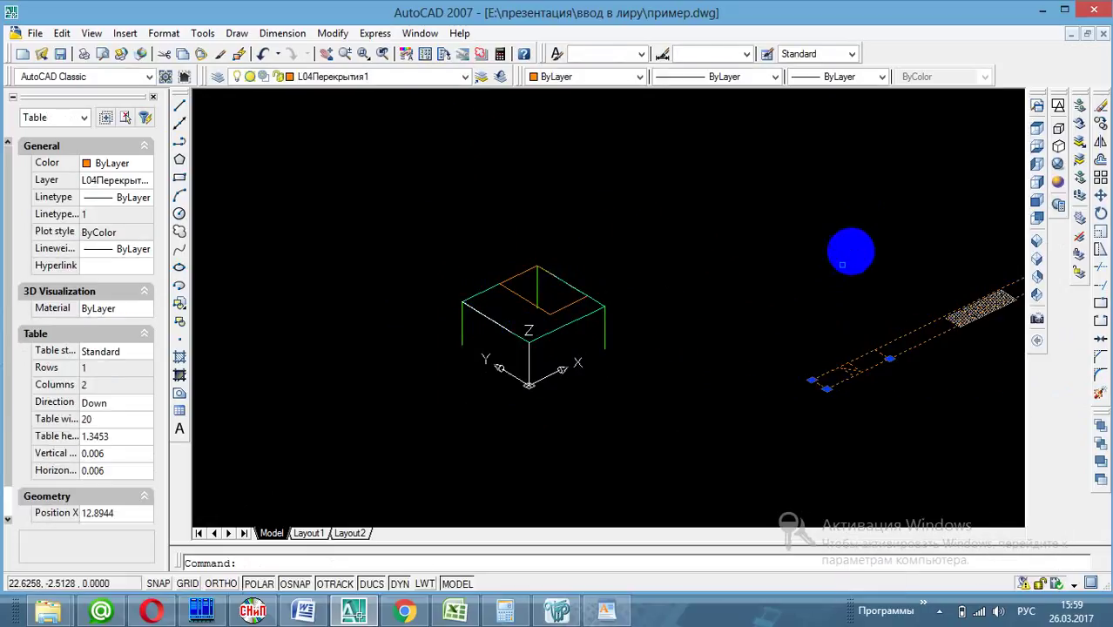
pyautogui.click(811, 380)
pyautogui.hotkey('ctrl', 'v')
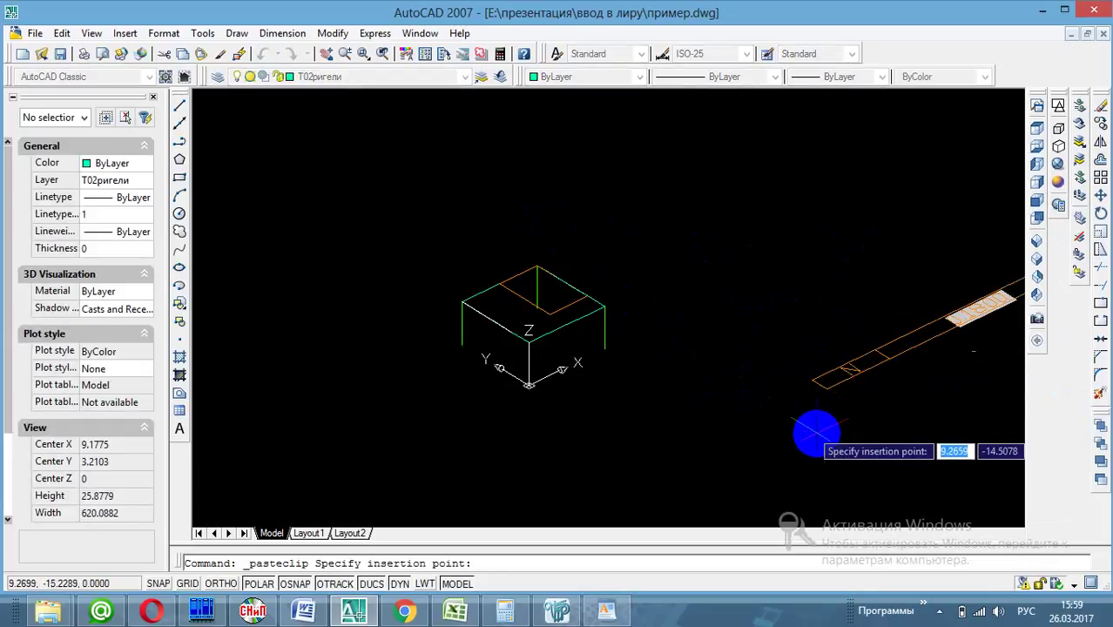
pyautogui.click(746, 462)
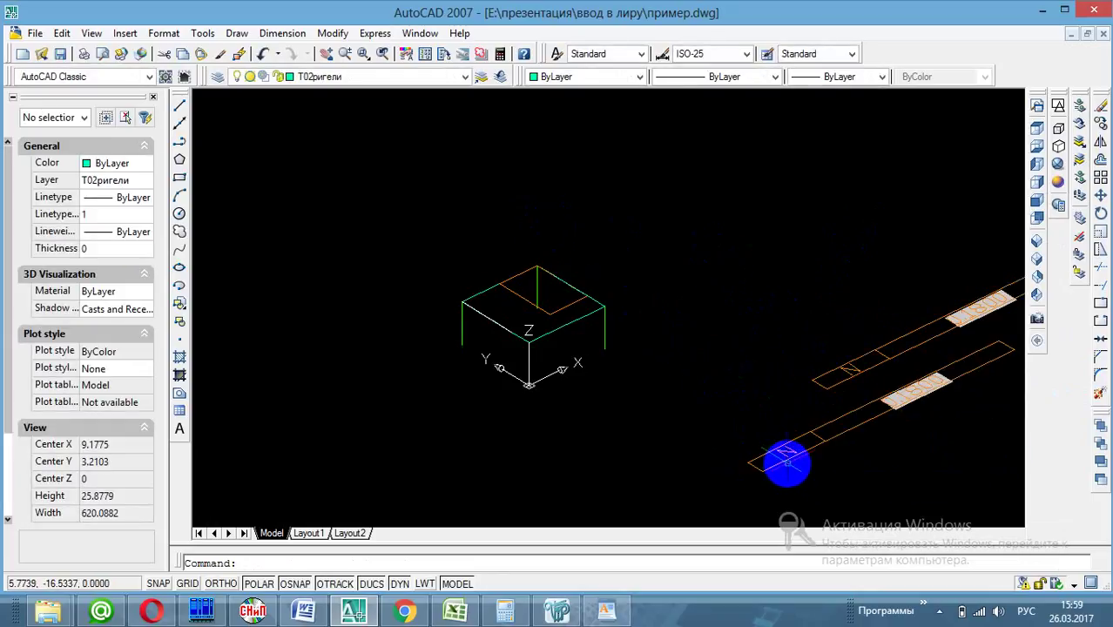
# Move the pasted load table to layer BL02распределенная_балочная
pyautogui.click(758, 422)
pyautogui.click(719, 466)
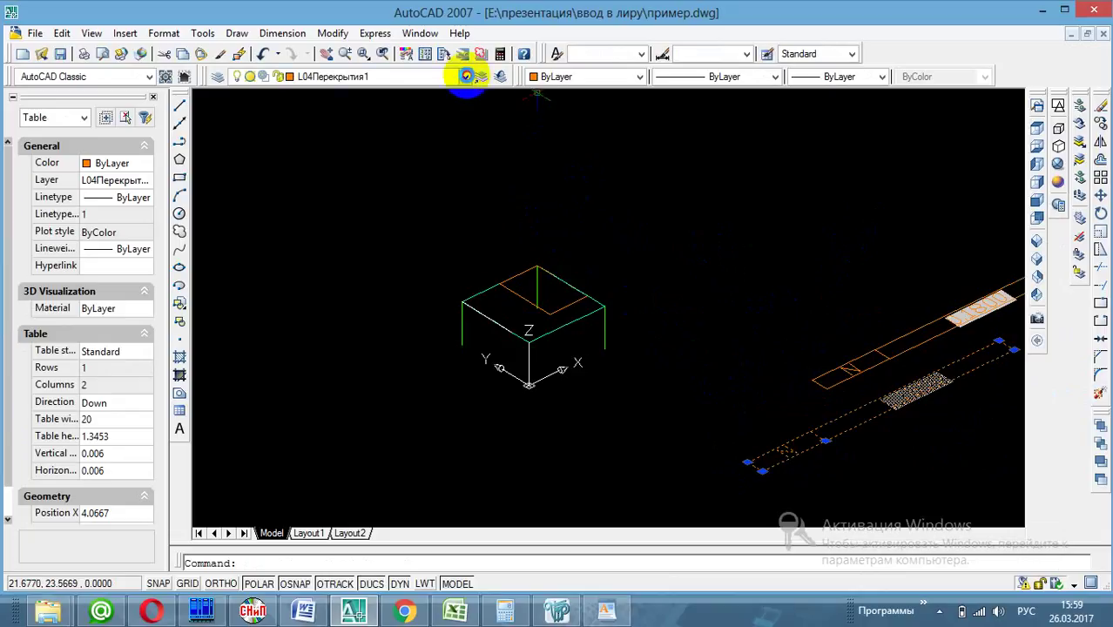
pyautogui.click(464, 77)
pyautogui.click(418, 117)
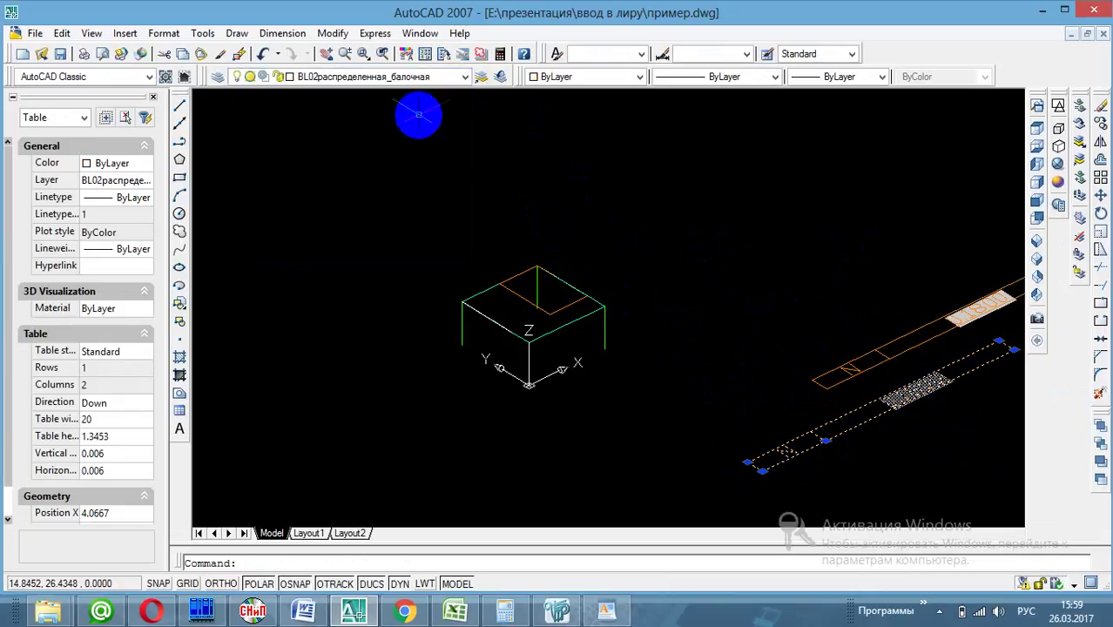
pyautogui.press('Escape')
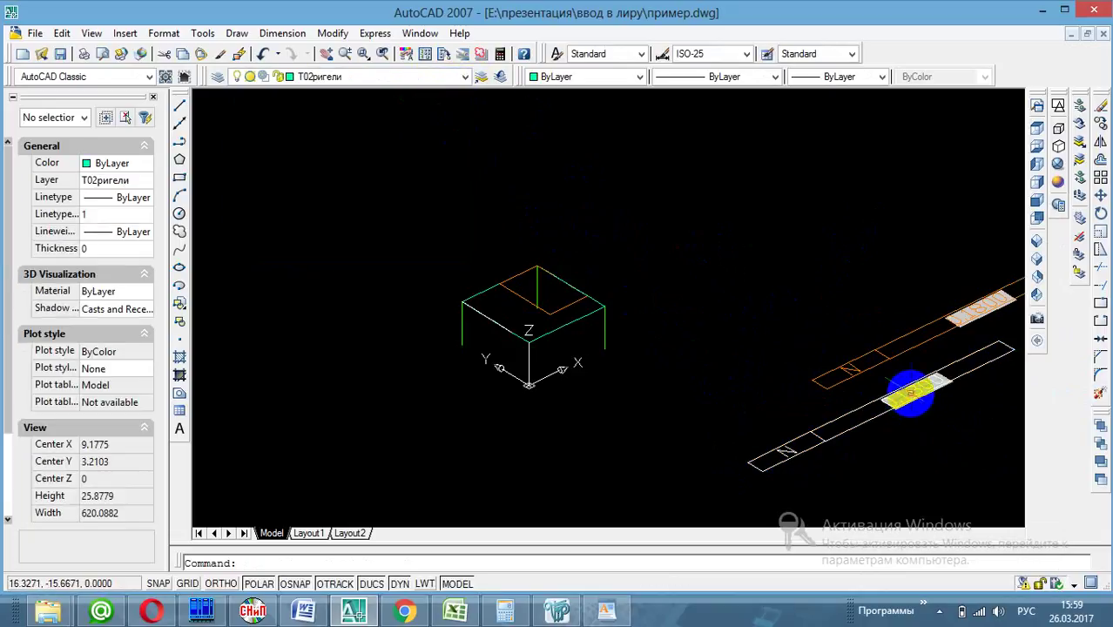
# Replace the formula in the BL02распределенная_балочная table's load cell with the value 3.3
pyautogui.hotkey('ctrl', 'z')
pyautogui.doubleClick(910, 393)
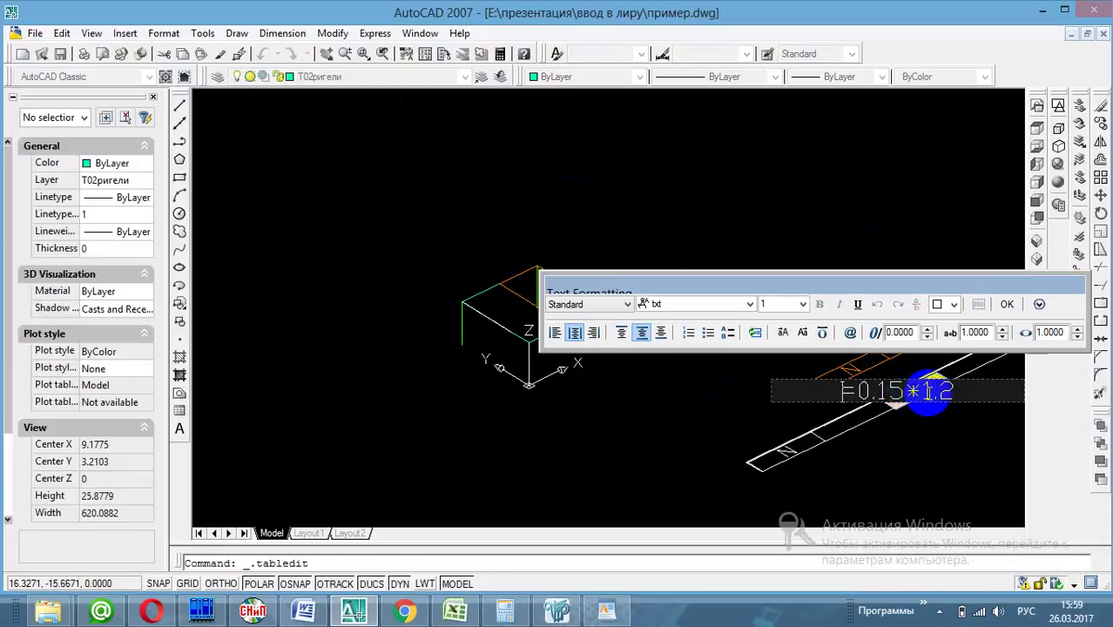
pyautogui.moveTo(966, 385); pyautogui.dragTo(884, 389)
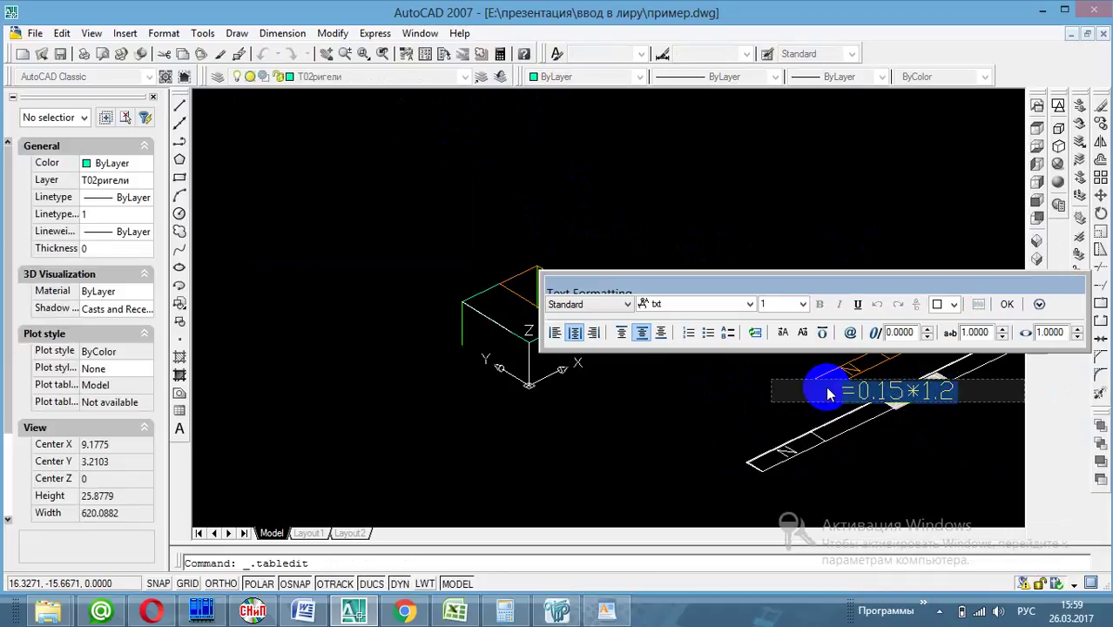
pyautogui.press('BackSpace')
pyautogui.press('BackSpace')
pyautogui.write('3.')
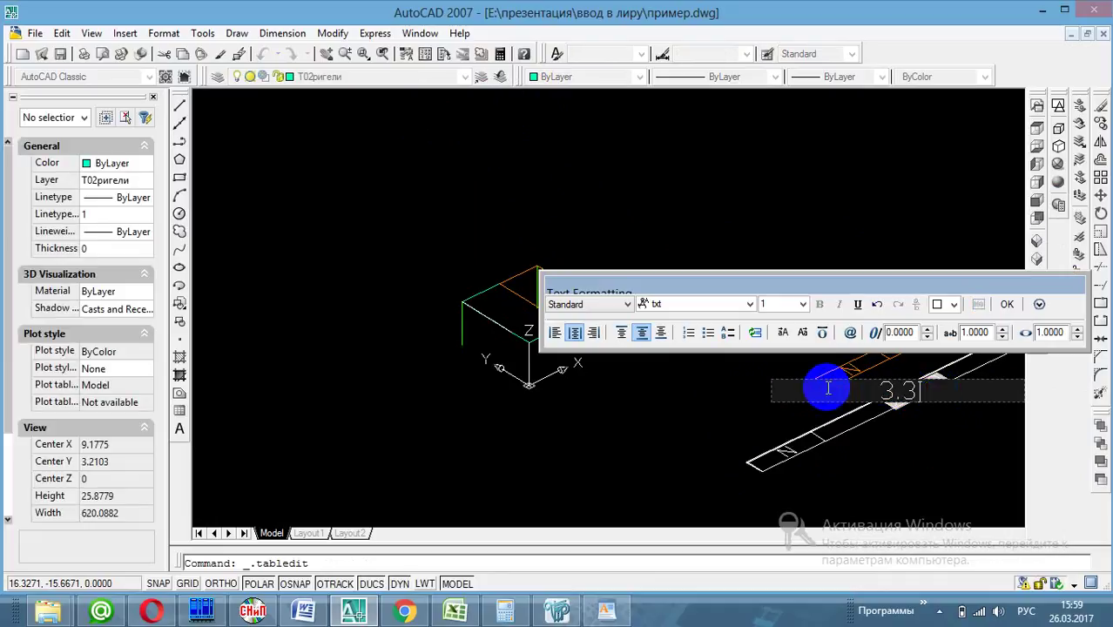
pyautogui.write('3')
pyautogui.press('Return')
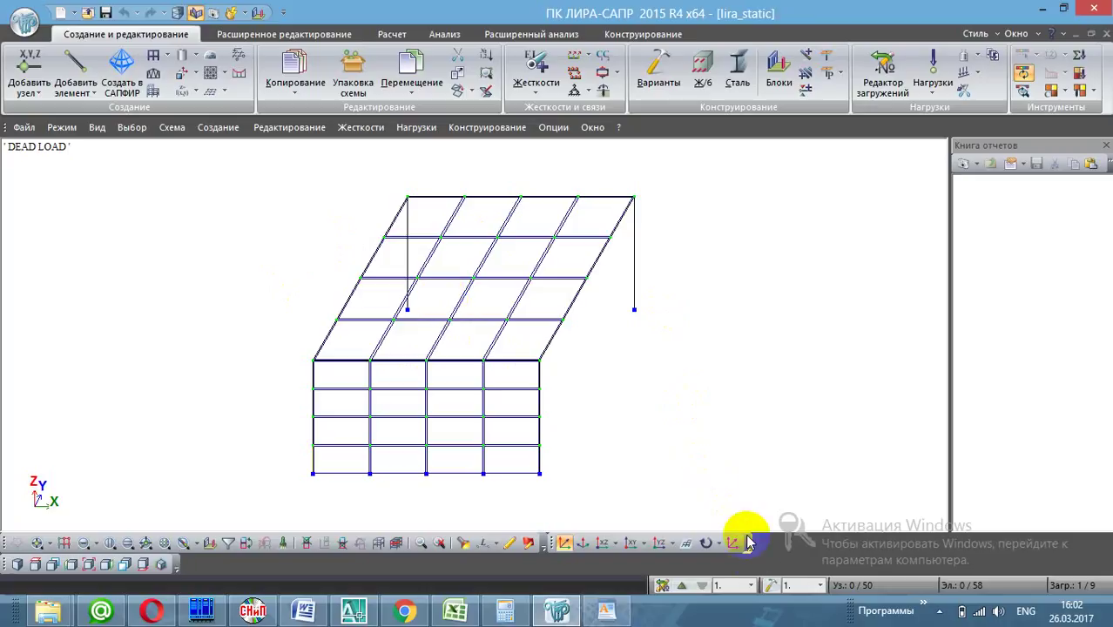
# Display load case BL02распределенная_балочная on the LIRA model, and switch to AutoCAD to compare it with the matching line on the beam
pyautogui.click(750, 585)
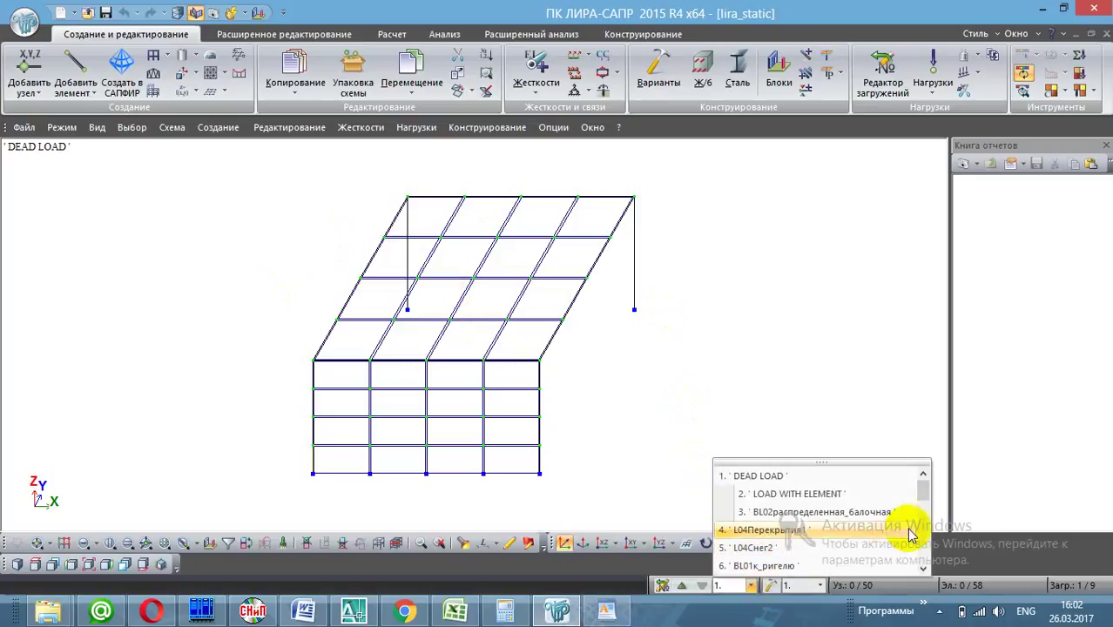
pyautogui.click(798, 512)
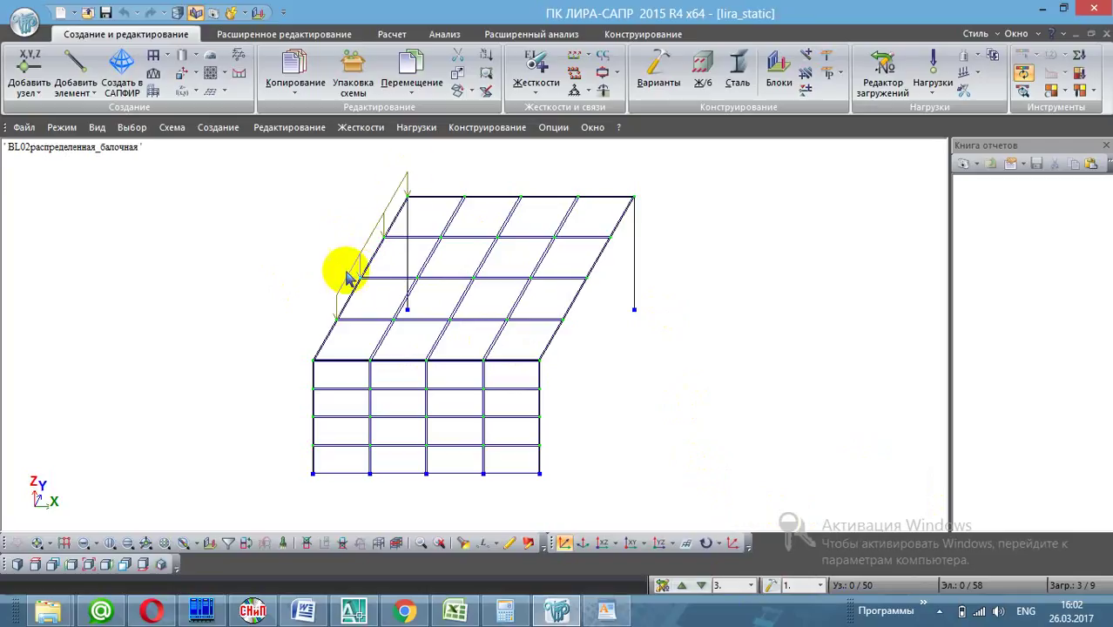
pyautogui.click(357, 612)
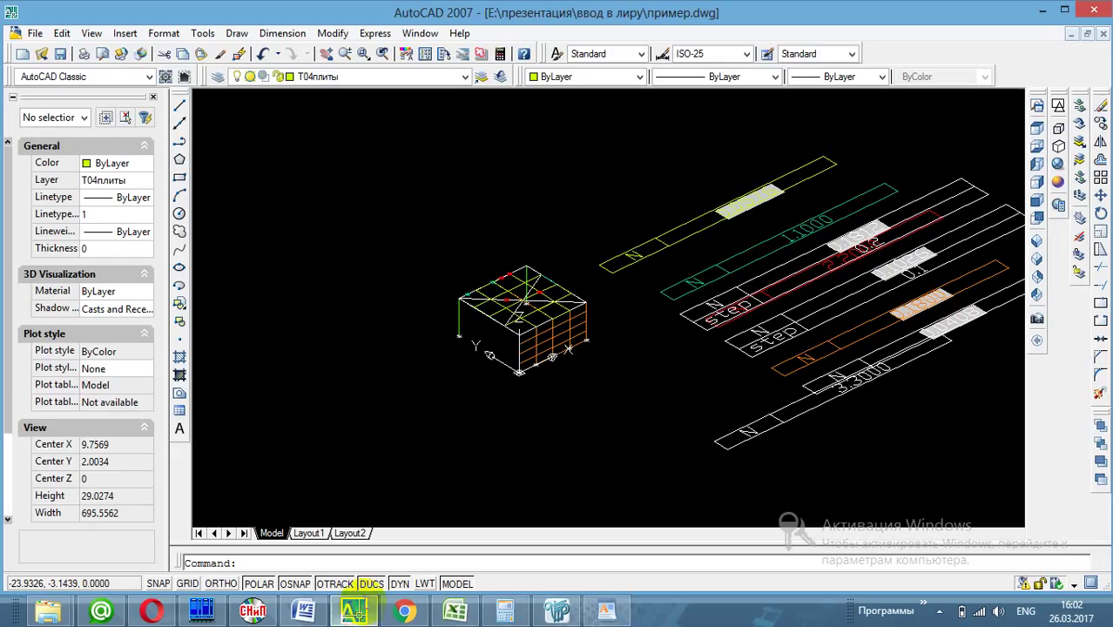
pyautogui.scroll(4, 487, 309)
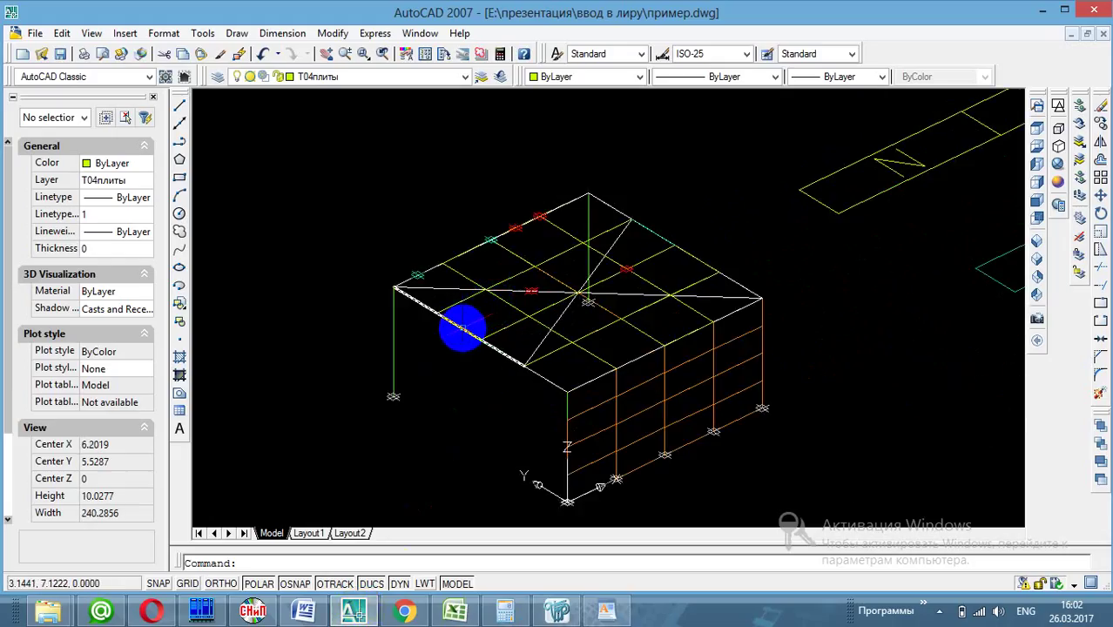
pyautogui.click(459, 326)
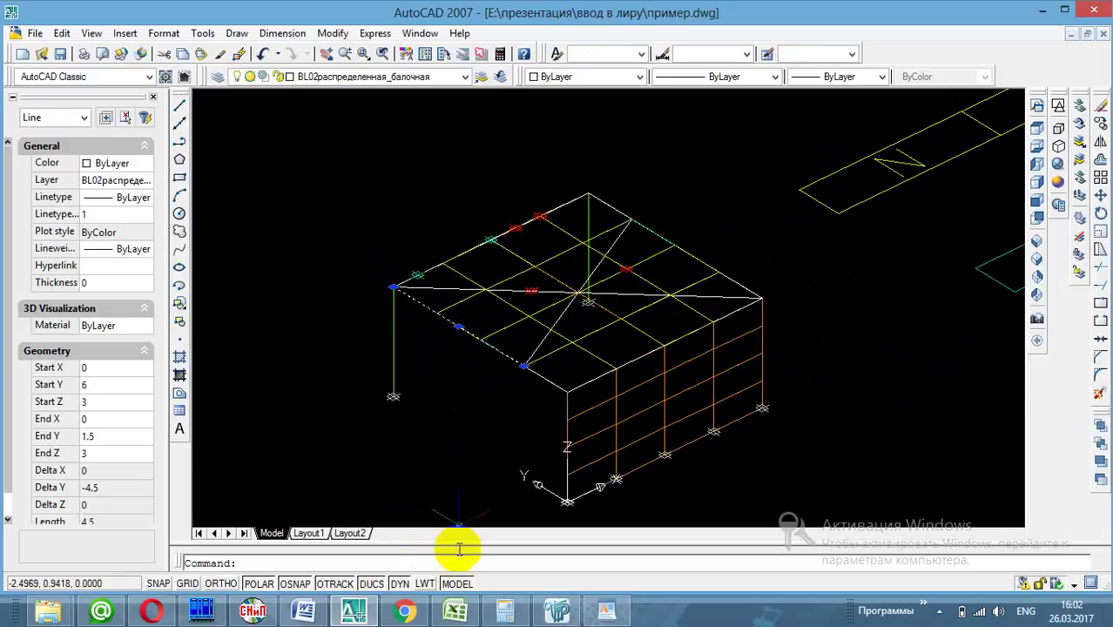
# Switch back to LIRA and turn on the display of load values on the model in the general display flags
pyautogui.click(558, 612)
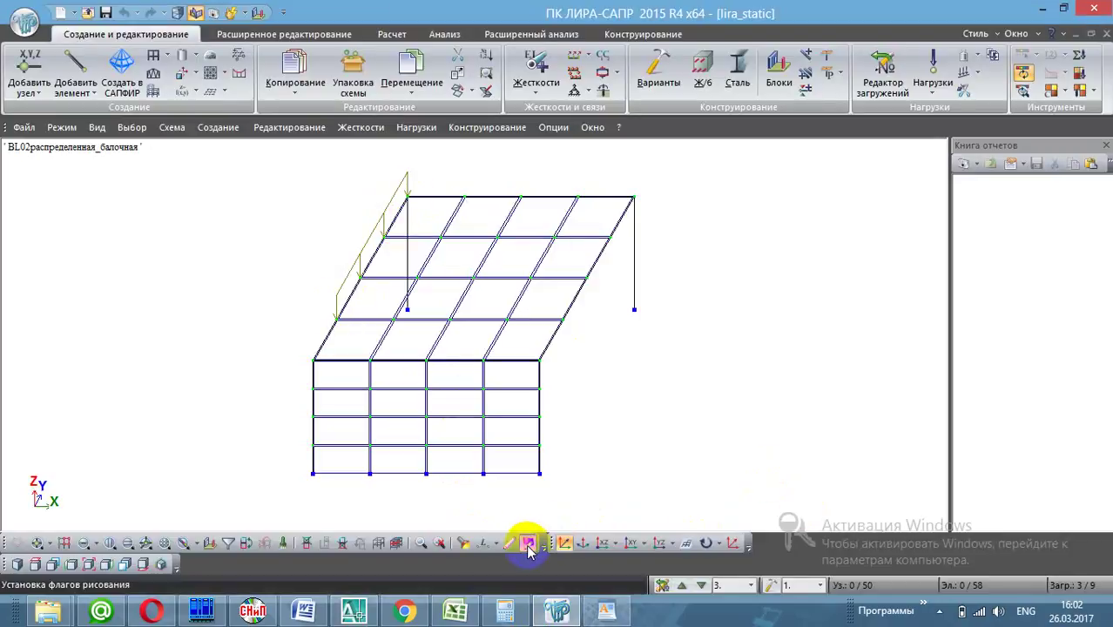
pyautogui.click(563, 541)
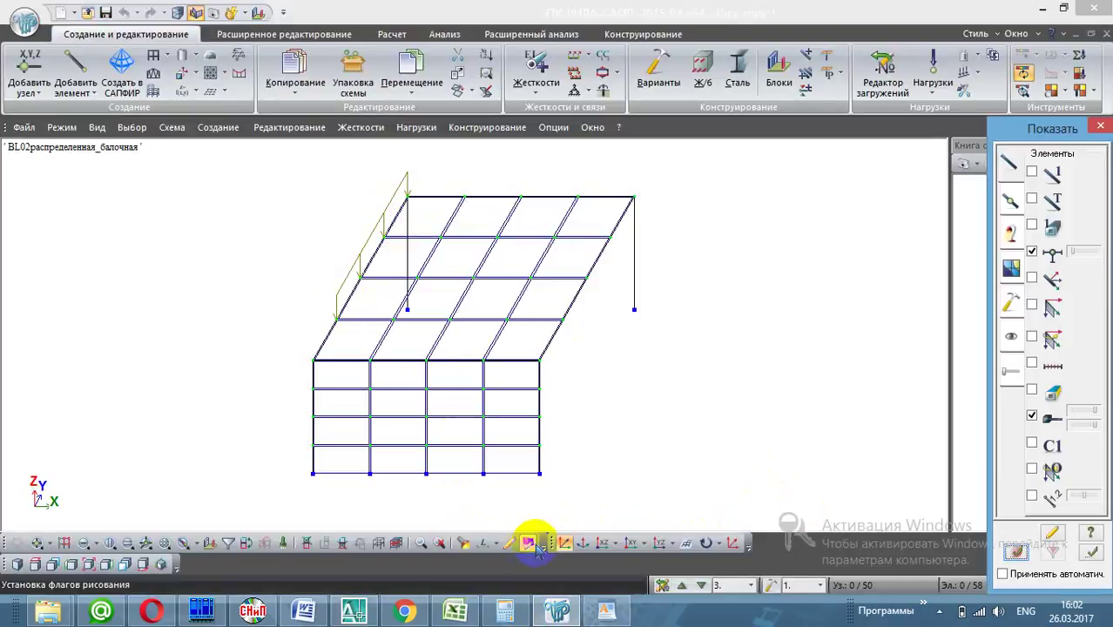
pyautogui.click(1010, 229)
pyautogui.click(1035, 389)
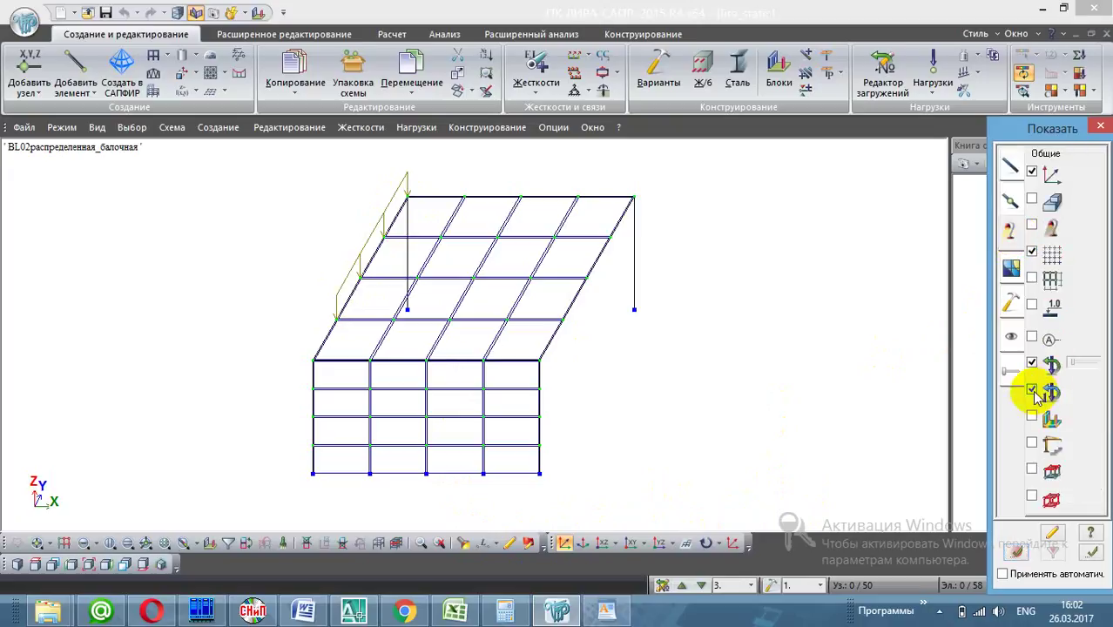
pyautogui.click(1093, 553)
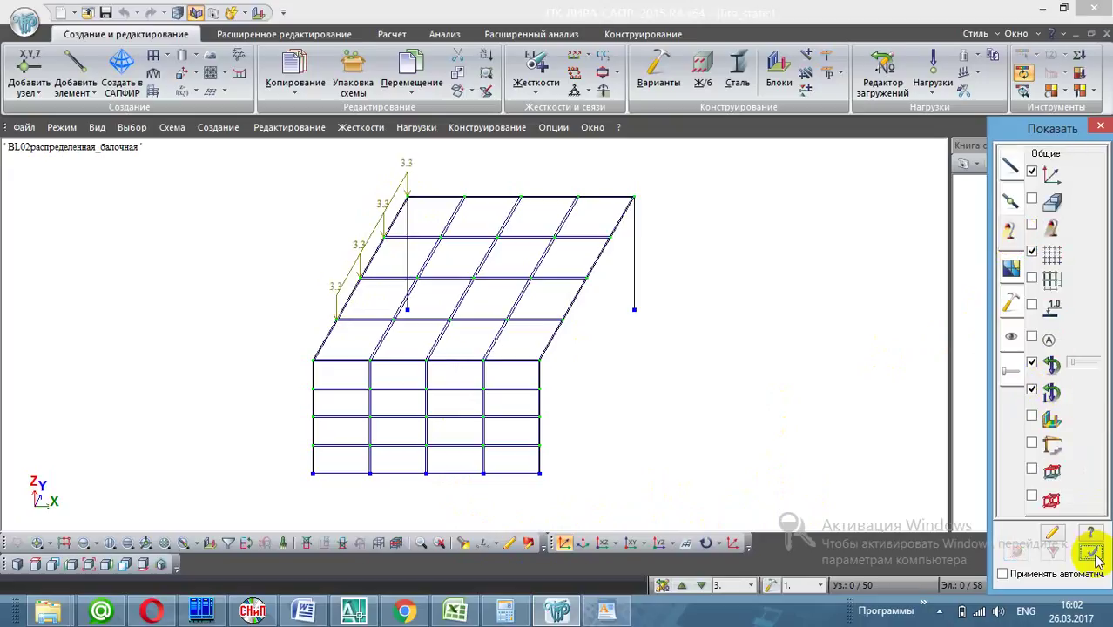